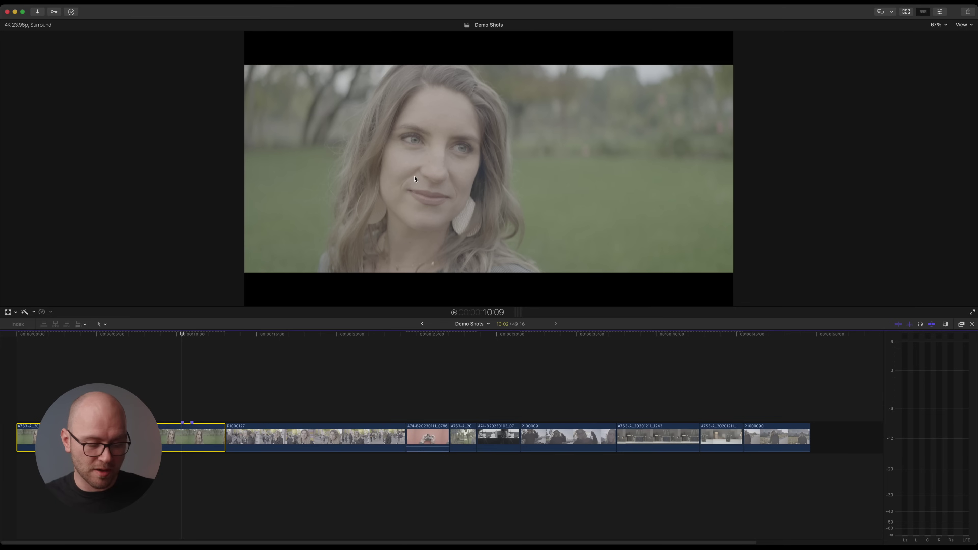
- Show the video scopes, the clip inspector and the effects browser, and clear the effects search
key("super+7")
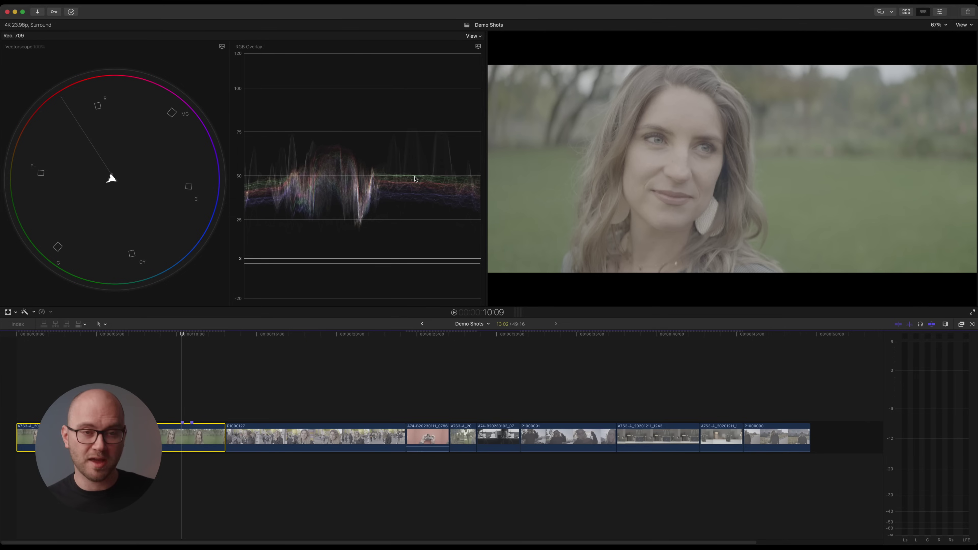
key("super+4")
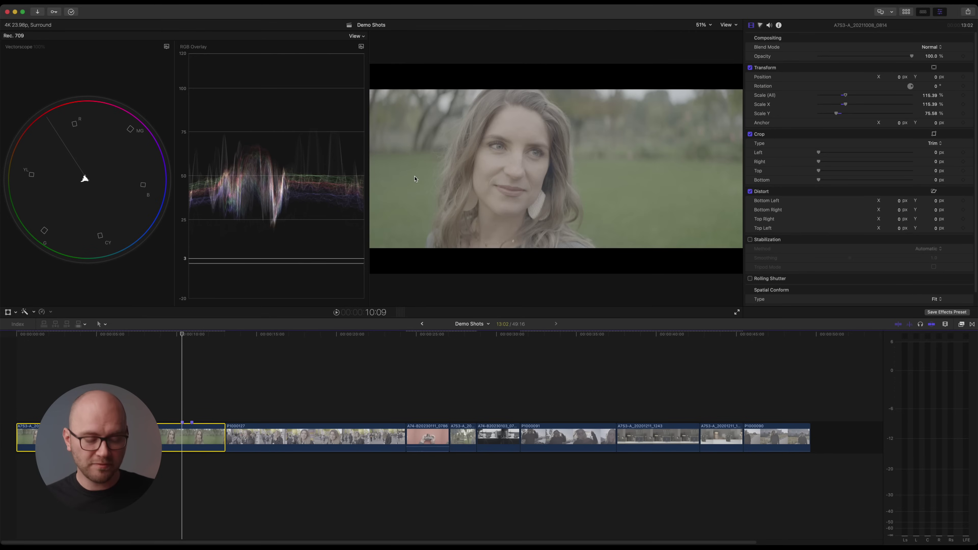
key("super+5")
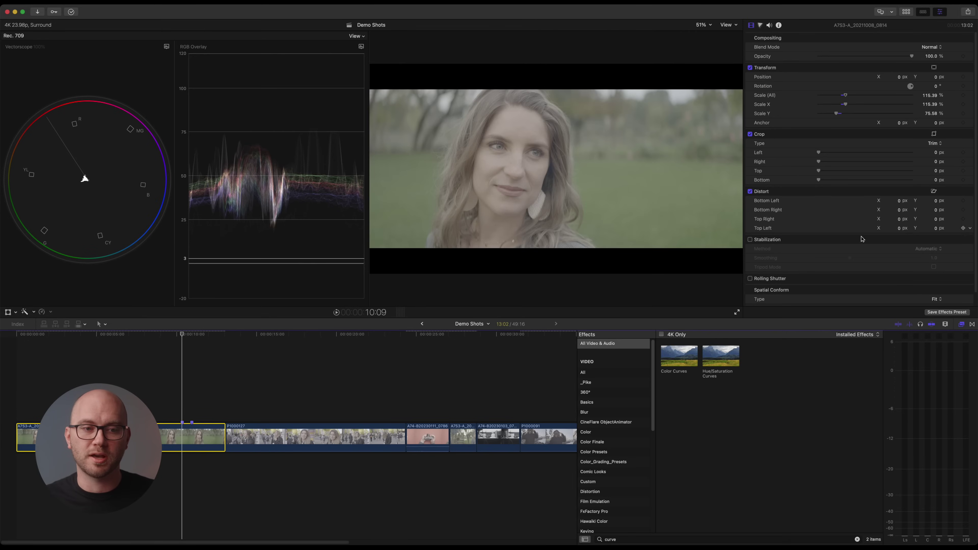
left_click(857, 541)
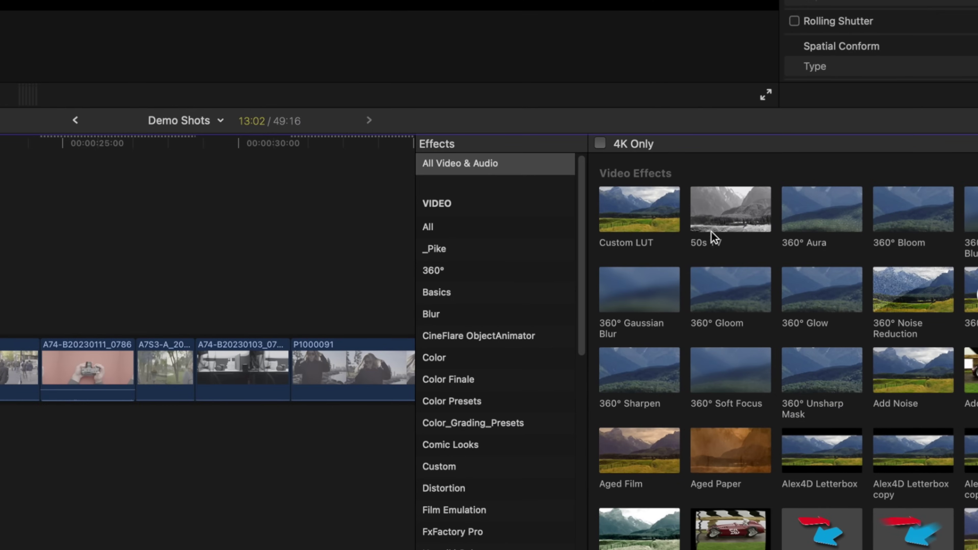
- Add two Custom LUT effects to the first clip in the timeline
left_click_drag(628, 211, 30, 364)
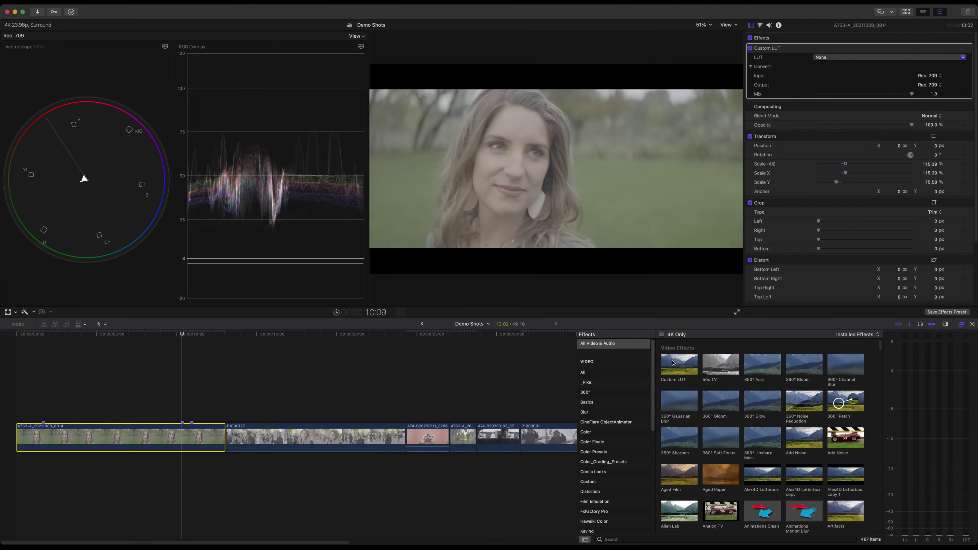
left_click_drag(672, 363, 210, 424)
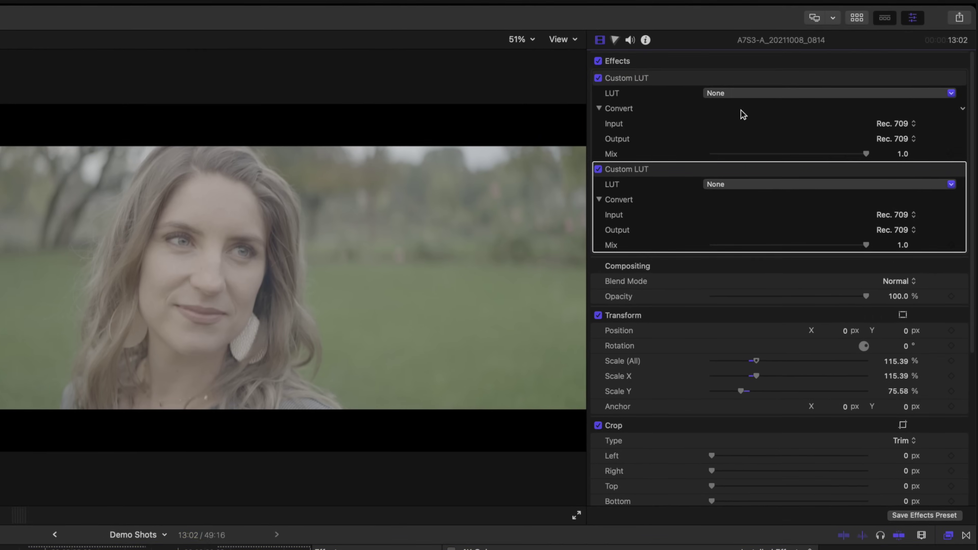
left_click(747, 130)
left_click(742, 145)
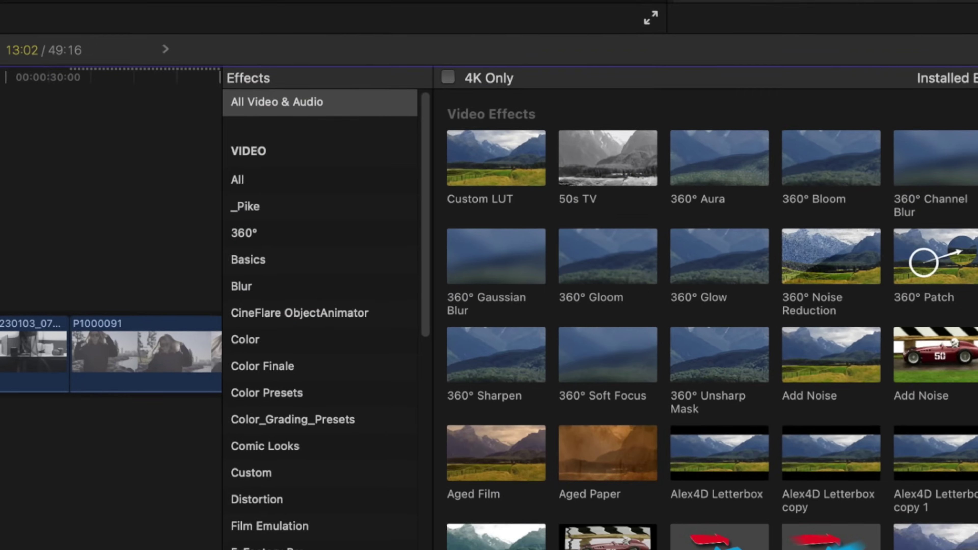
- Search the effects for "curve" and add the Color Curves effect to the first clip
type("curve")
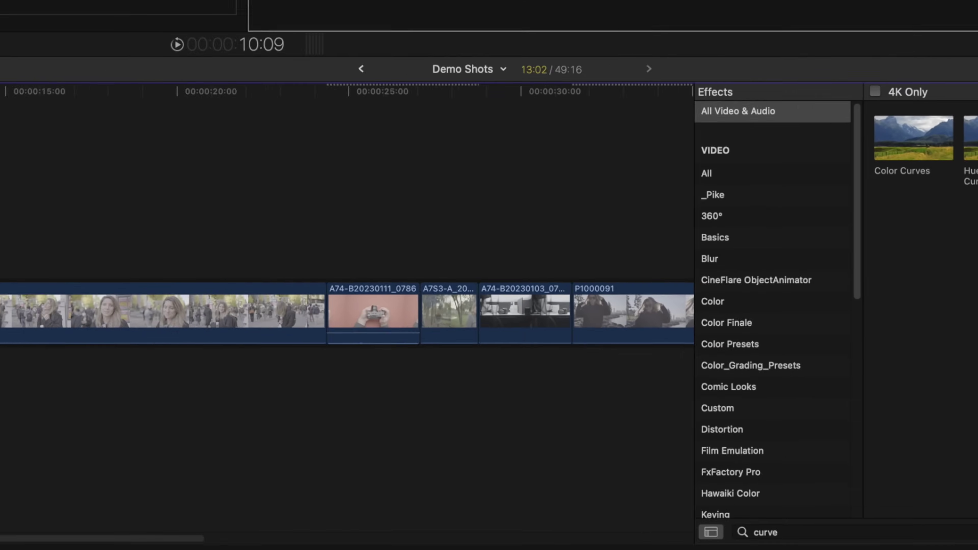
left_click_drag(913, 138, 370, 356)
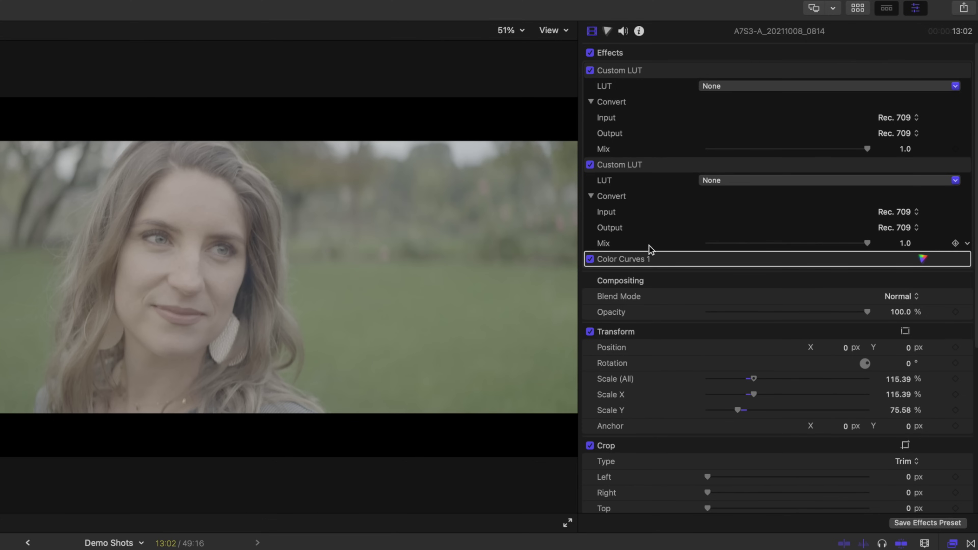
left_click(820, 177)
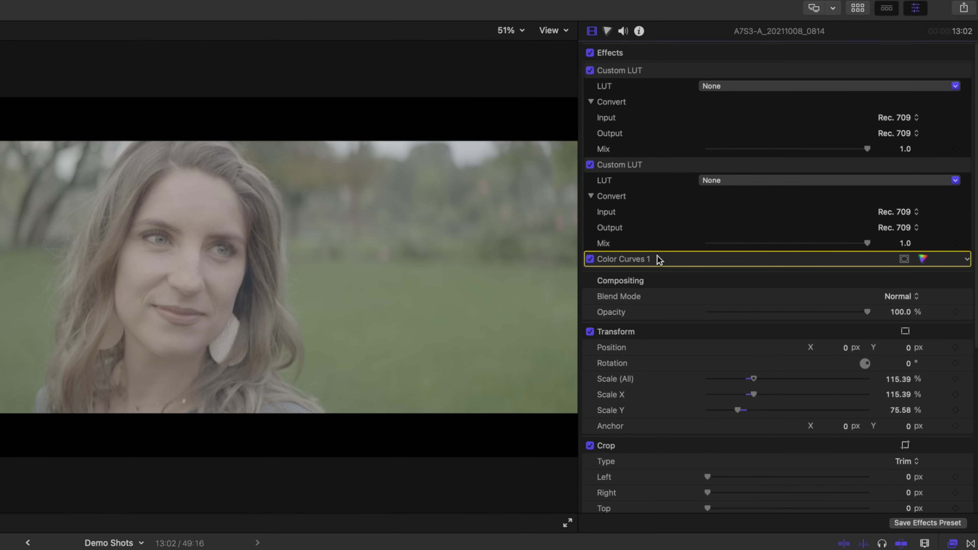
- Add two more Color Curves corrections to the clip
key("super+6")
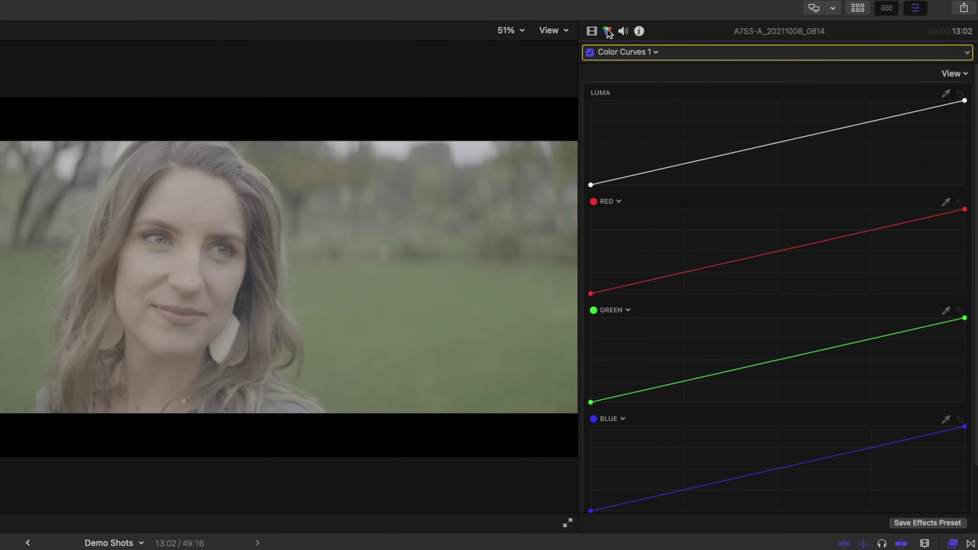
left_click(656, 52)
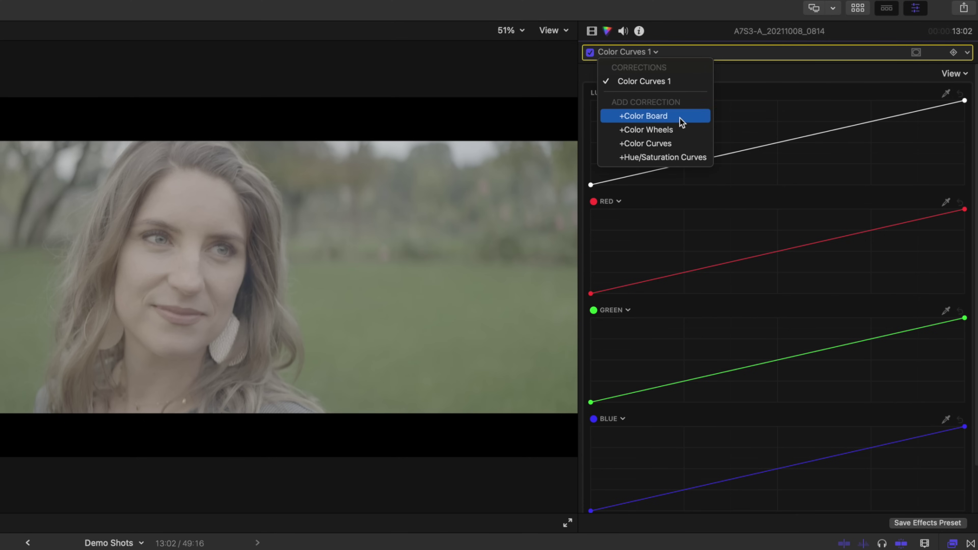
left_click(687, 143)
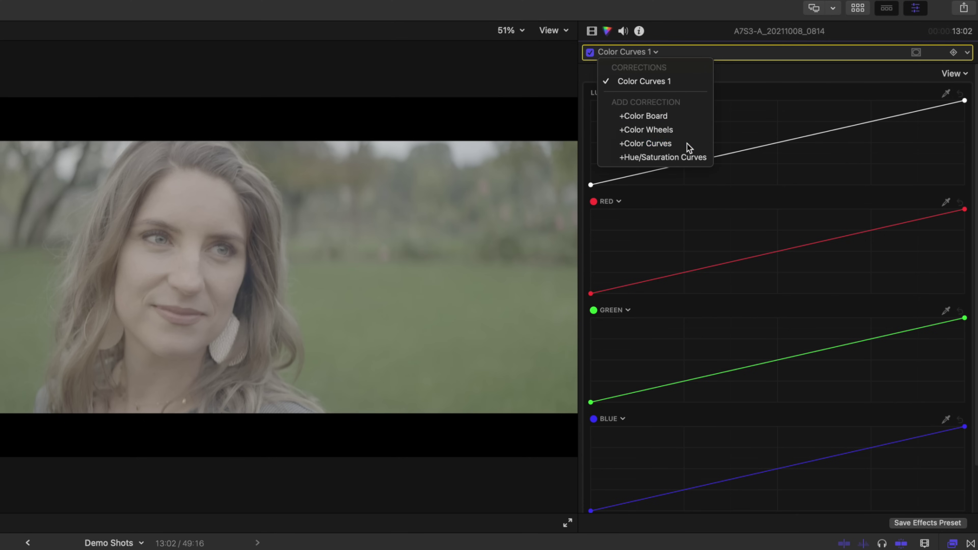
left_click(657, 53)
left_click(684, 158)
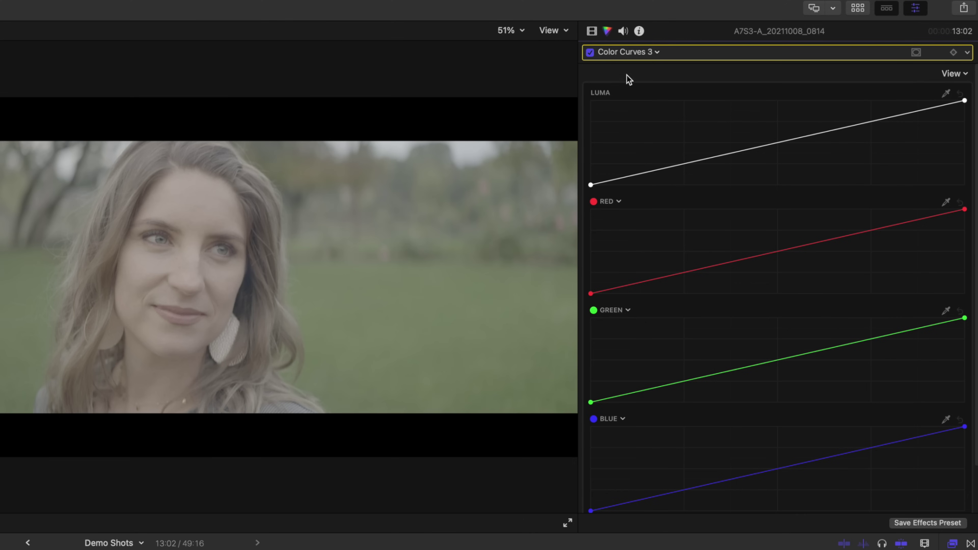
- Reorder the effects so Color Curves 1 and 2 precede the first Custom LUT and Color Curves 3 sits between the two Custom LUTs
left_click(592, 31)
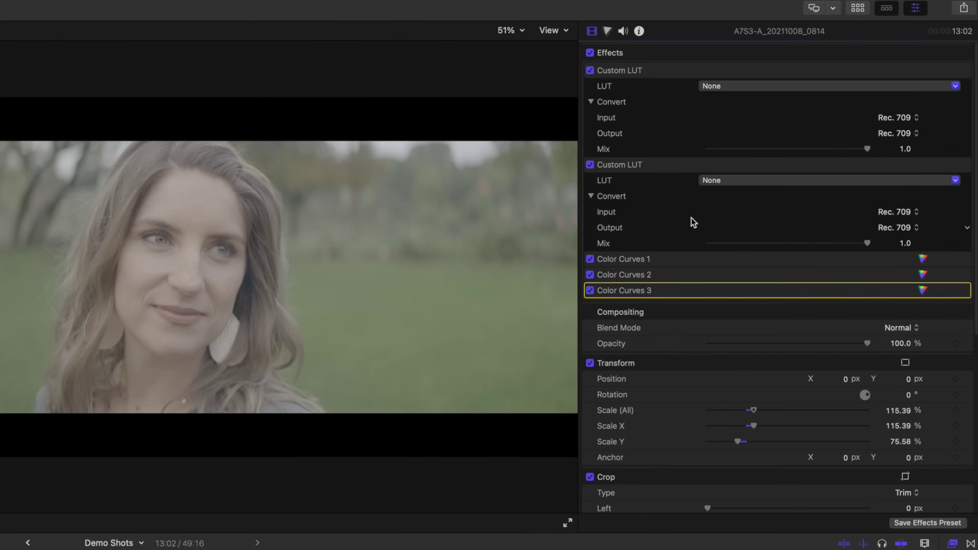
left_click(675, 100)
left_click(650, 181)
left_click_drag(659, 259, 665, 72)
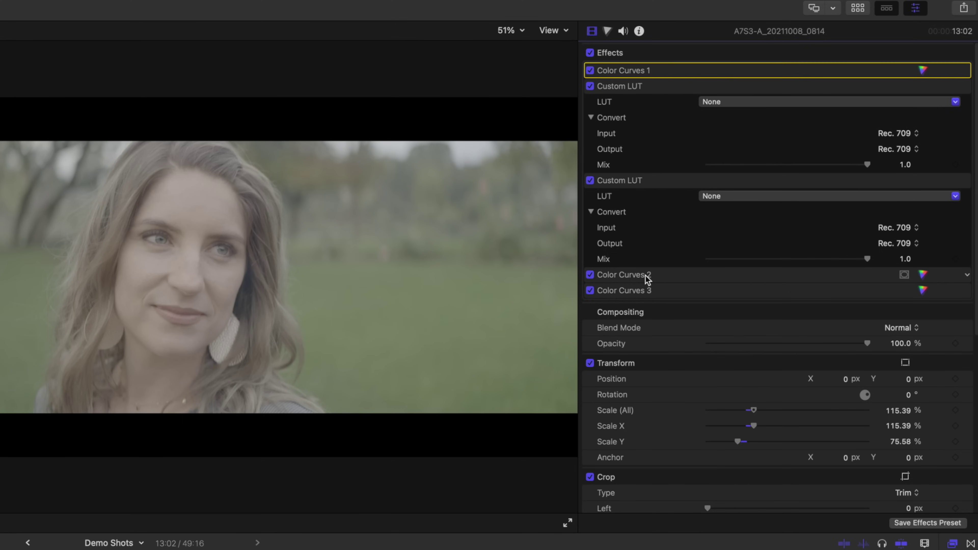
left_click_drag(646, 278, 647, 87)
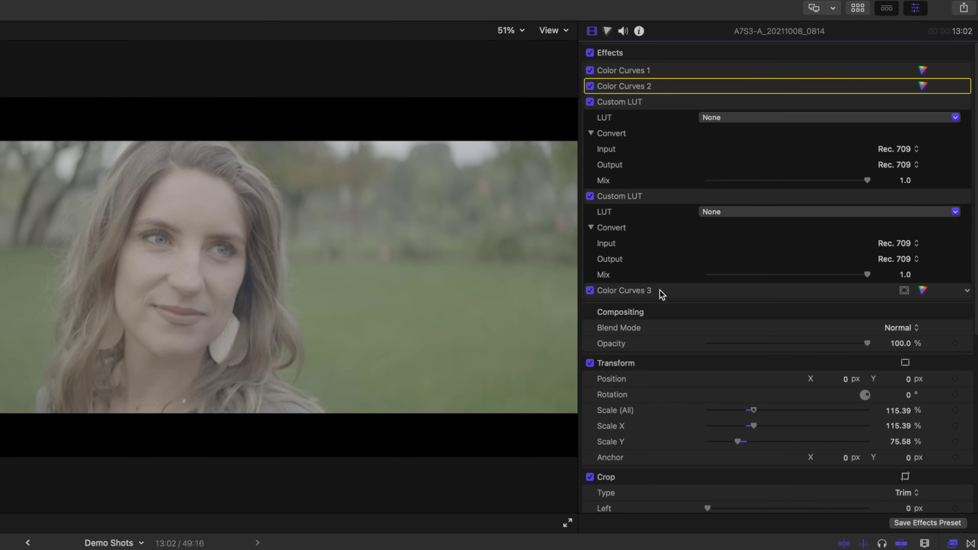
left_click_drag(671, 290, 670, 194)
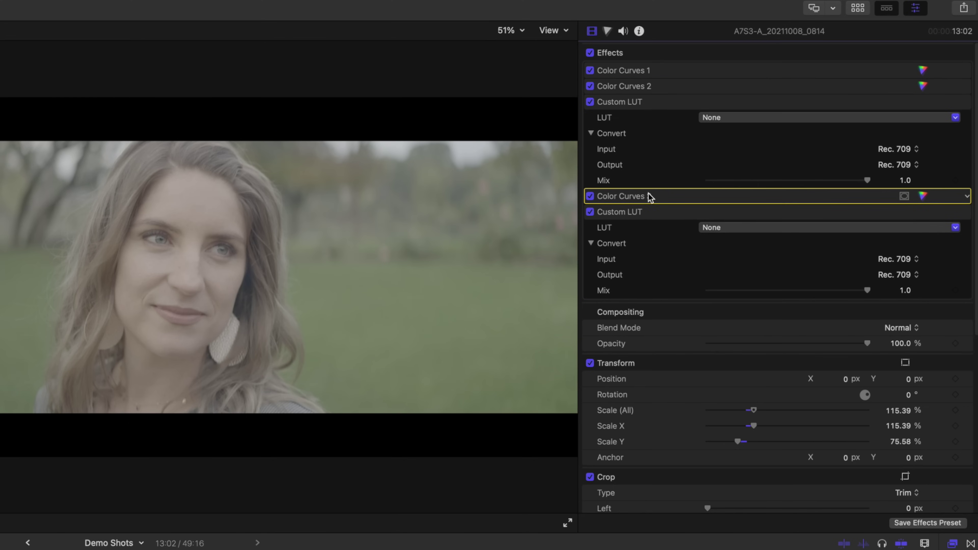
- Examine the order of the Color Curves and Custom LUT effects in the clip's effect stack
left_click(641, 251)
left_click(648, 153)
left_click(651, 264)
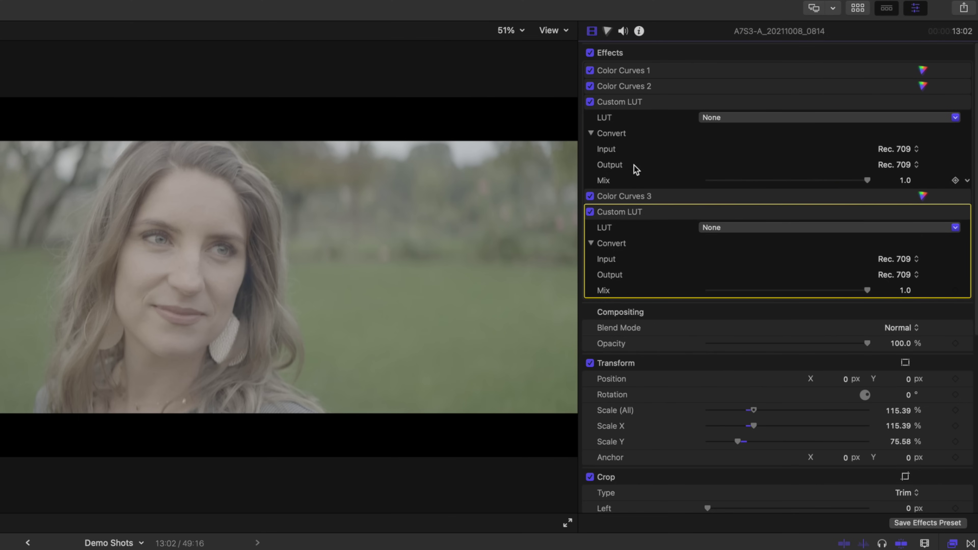
left_click(644, 72)
left_click(662, 82)
left_click(660, 104)
left_click(657, 198)
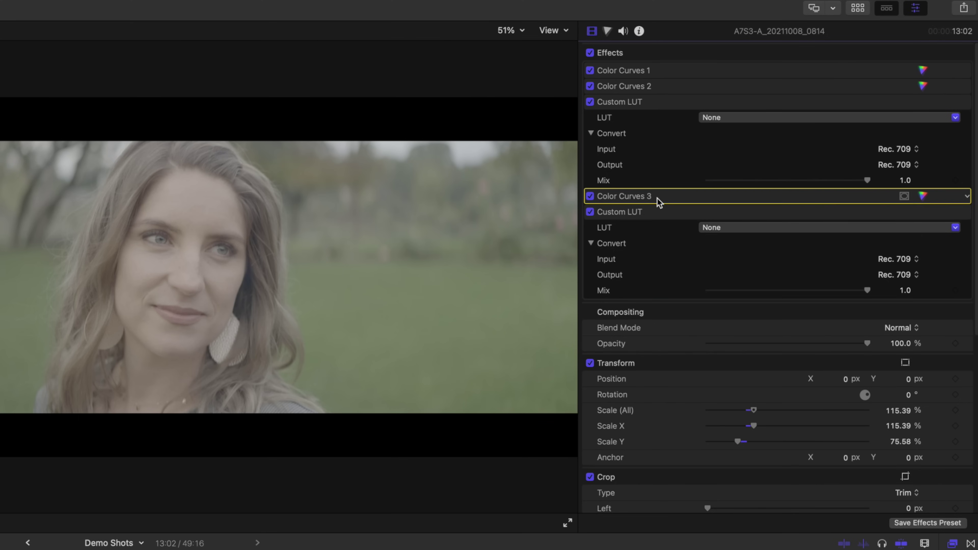
left_click(659, 213)
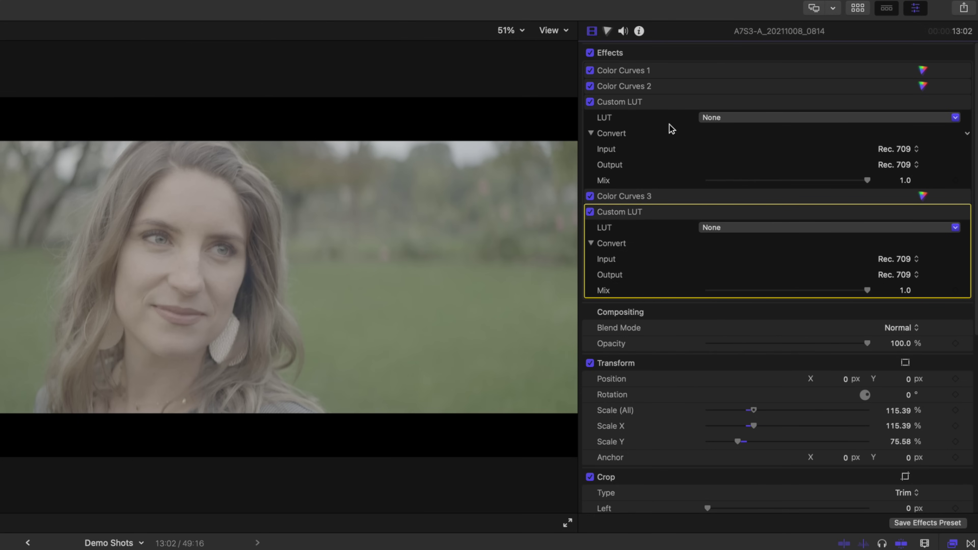
left_click(693, 142)
left_click(740, 117)
left_click(693, 223)
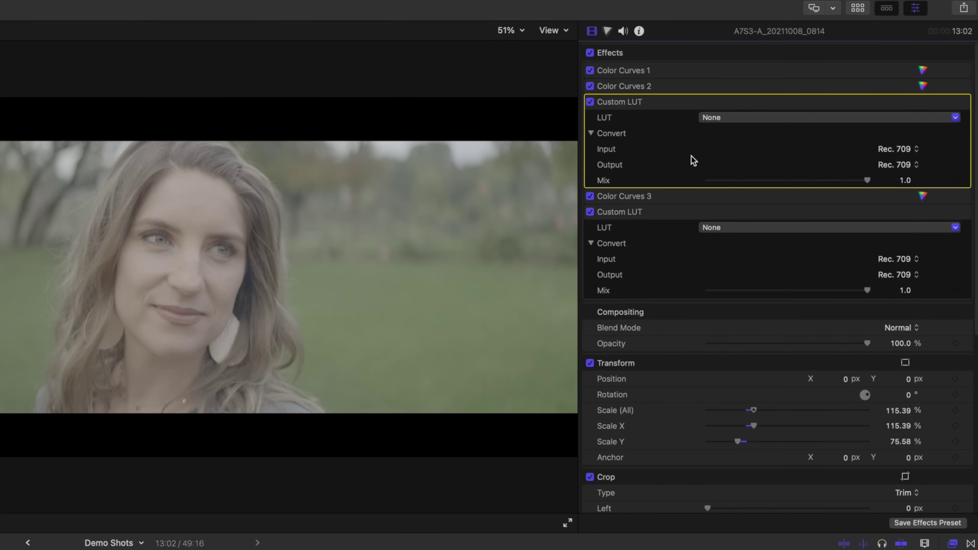
- Disable Color Curves 1 and pull the middle of the Color Curves 2 luma curve far down to darken the image
left_click(649, 71)
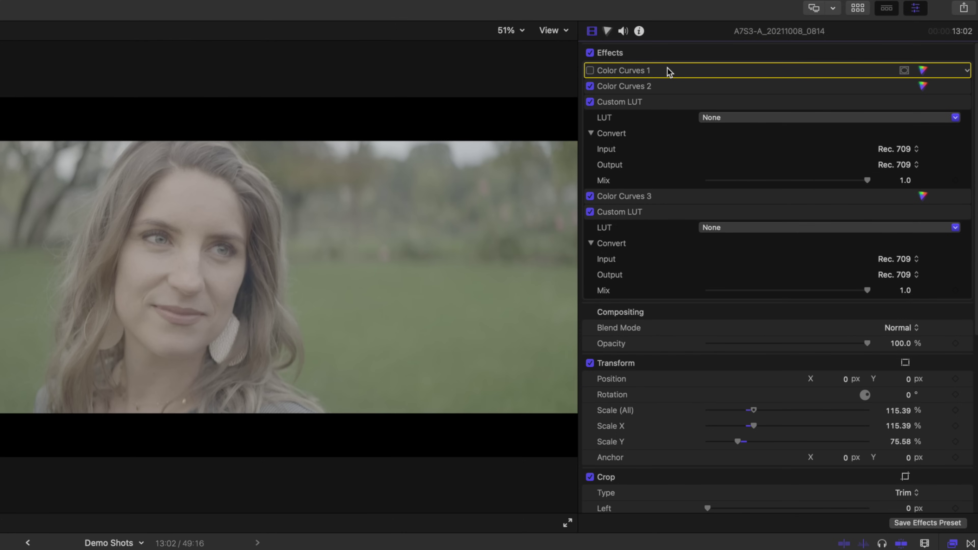
left_click(659, 87)
key("super+6")
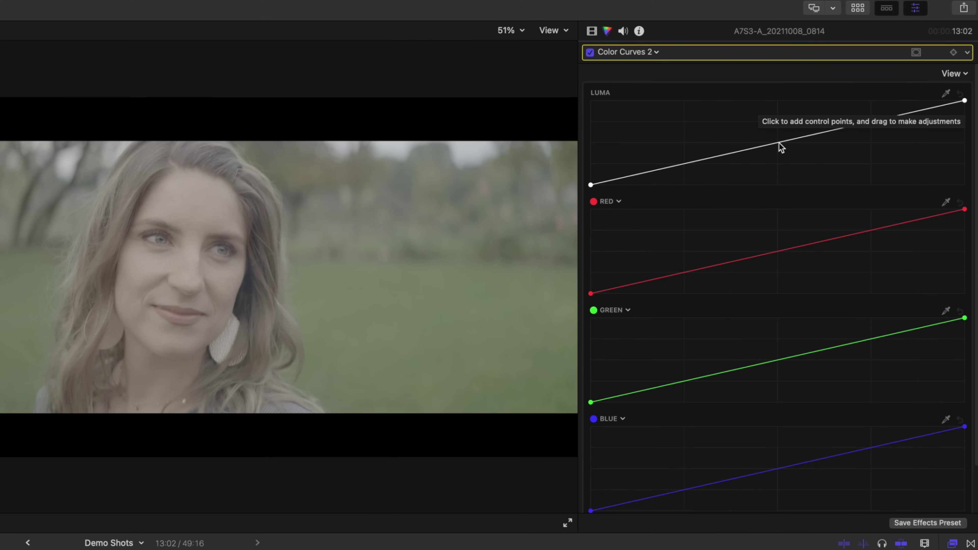
left_click_drag(779, 143, 794, 177)
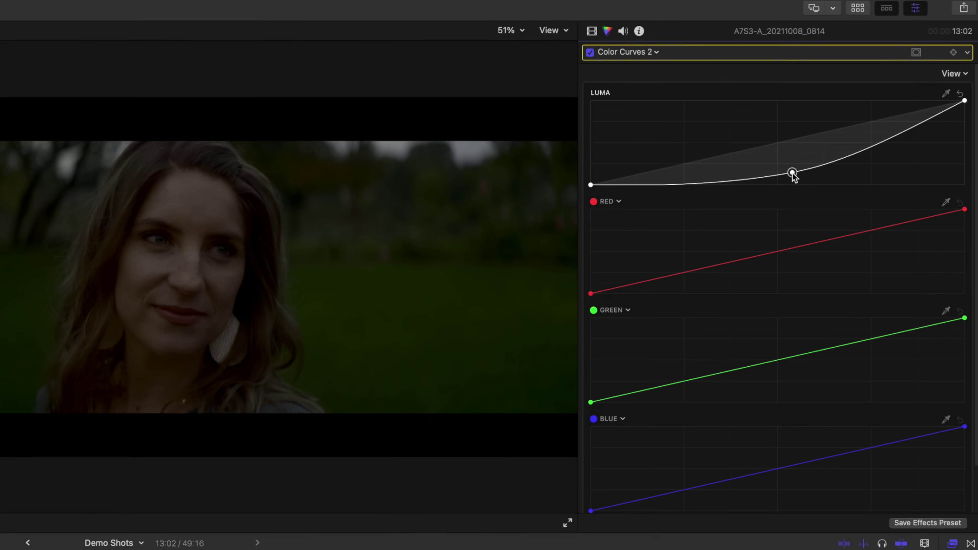
mouse_move(793, 174)
left_mouse_down()
mouse_move(779, 173)
mouse_move(781, 130)
mouse_move(780, 167)
mouse_move(801, 166)
mouse_move(801, 177)
left_mouse_up()
left_click_drag(801, 172, 802, 171)
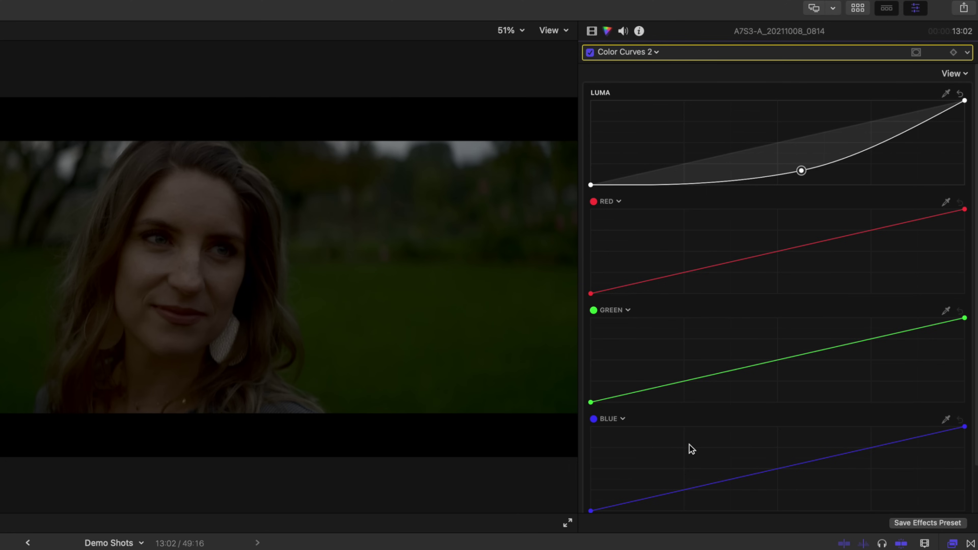
- Lower the Color Curves 2 mix to 0.44 and restore it to 1.0
scroll(692, 449, "down", 3)
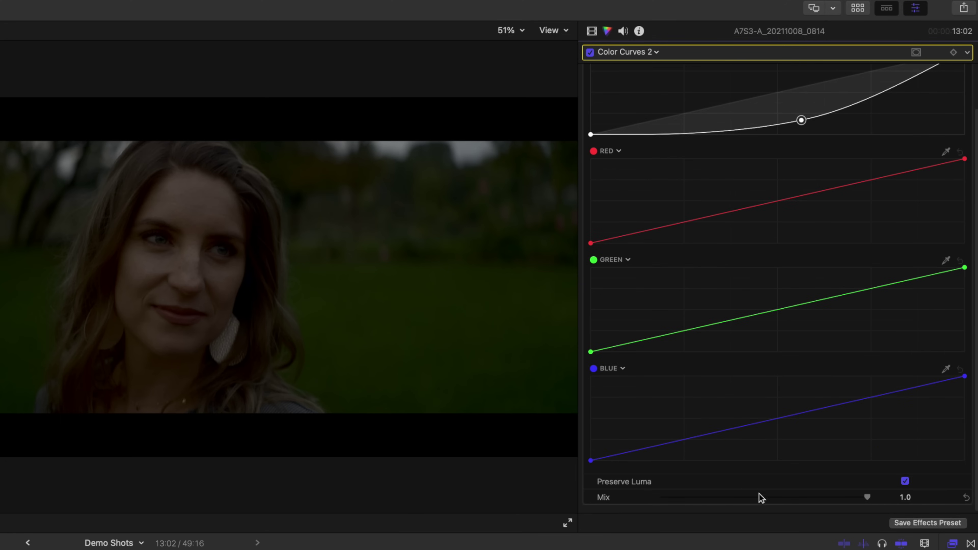
left_click_drag(867, 497, 768, 505)
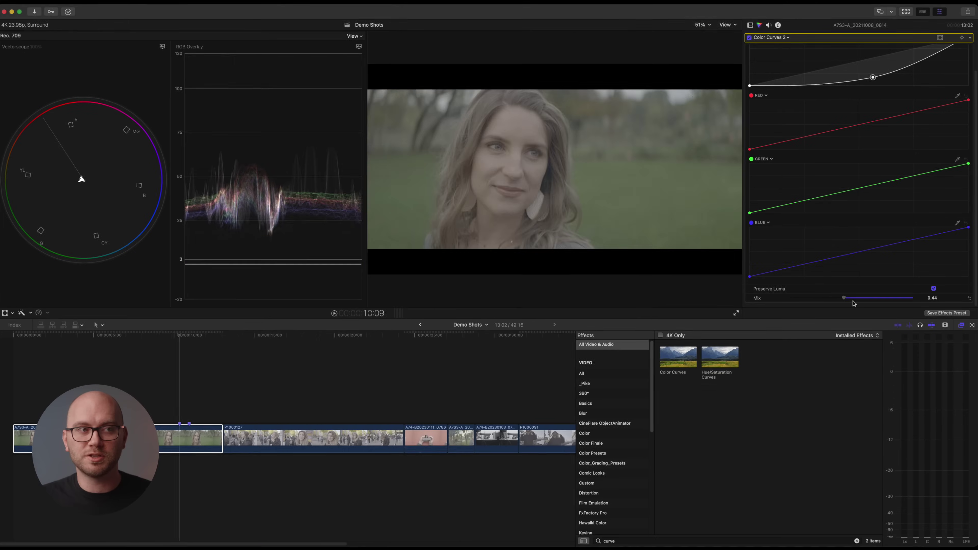
left_click_drag(853, 304, 954, 294)
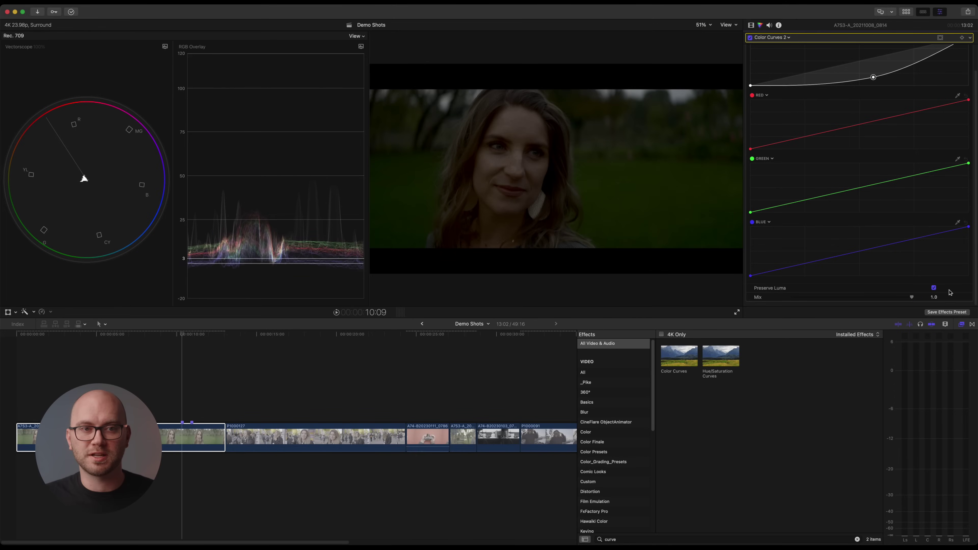
- Set the first Custom LUT to A7S3_Pike_V2_0-0_Base from the 0-0_Stop group of Pike_S-Log3
left_click(751, 25)
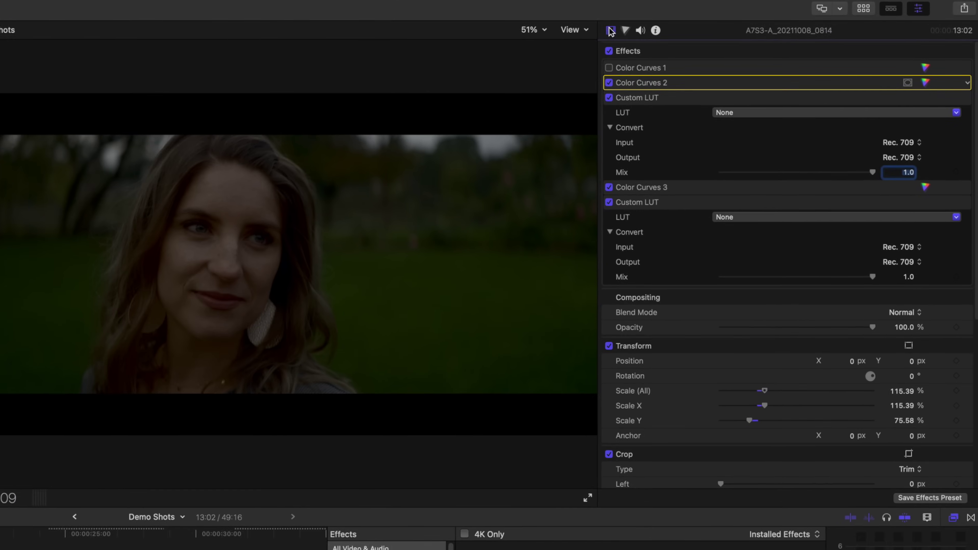
left_click(748, 65)
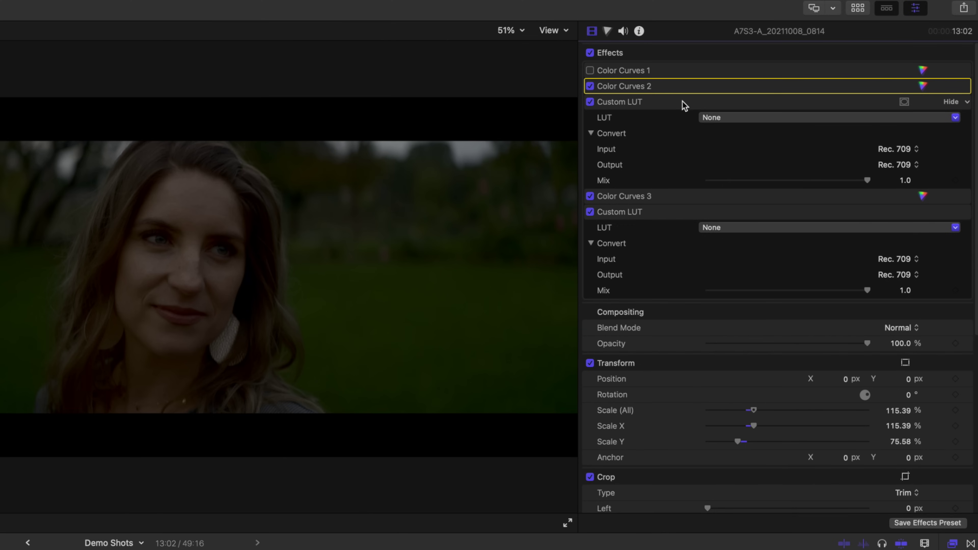
left_click(678, 107)
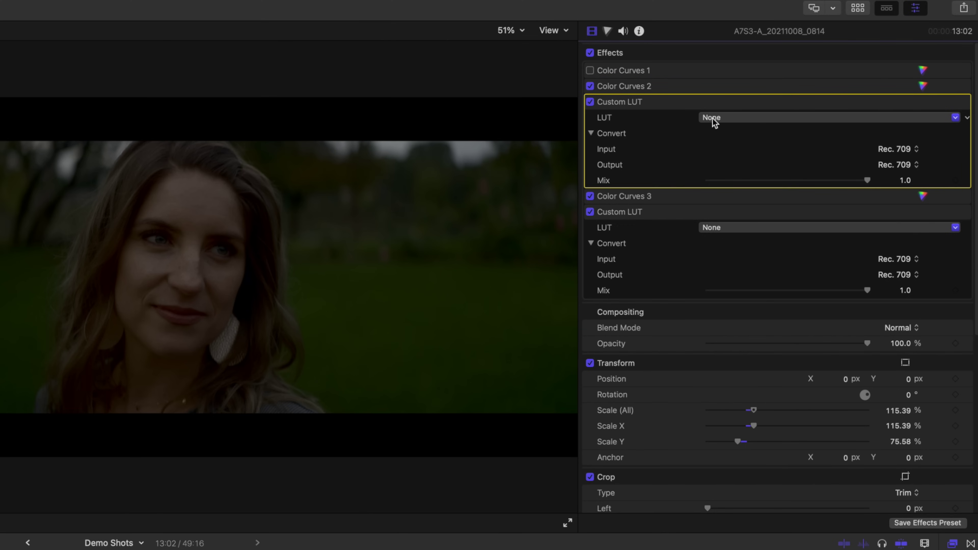
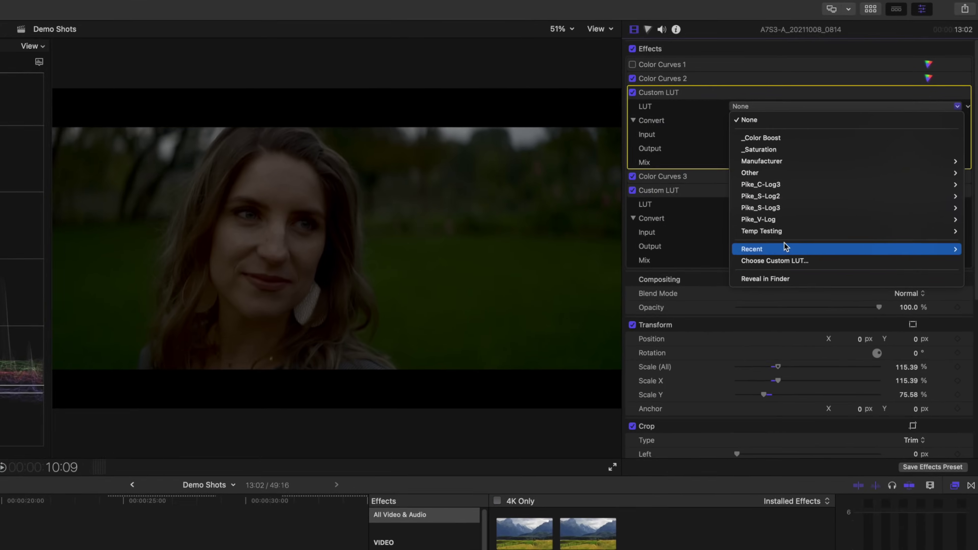
mouse_move(861, 145)
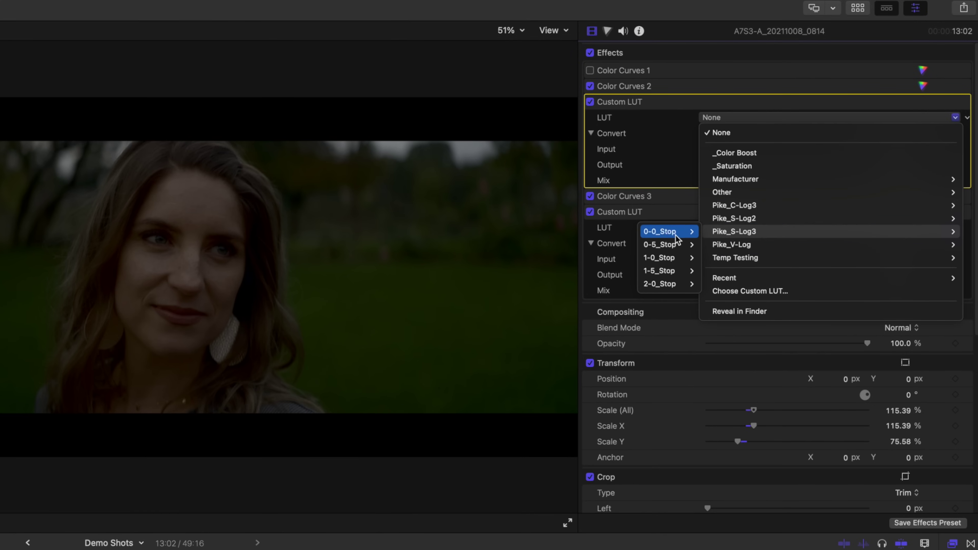
mouse_move(661, 233)
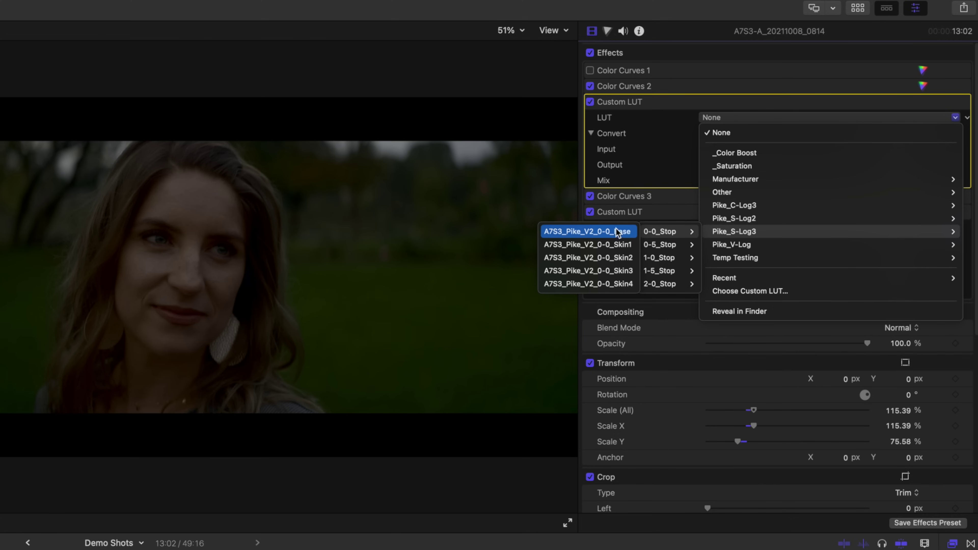
left_click(626, 232)
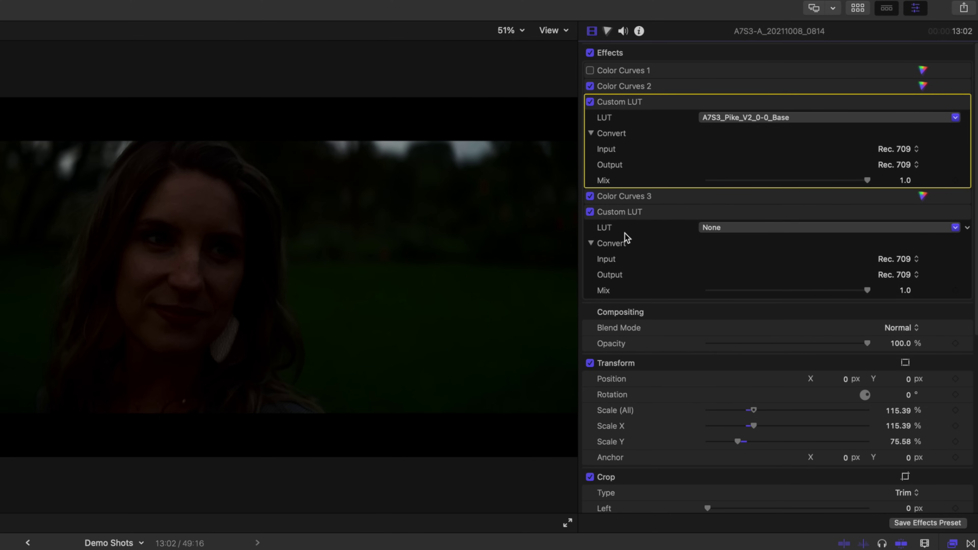
- Disable Color Curves 2 and set the second Custom LUT to _Color Boost
left_click(633, 86)
left_click(590, 86)
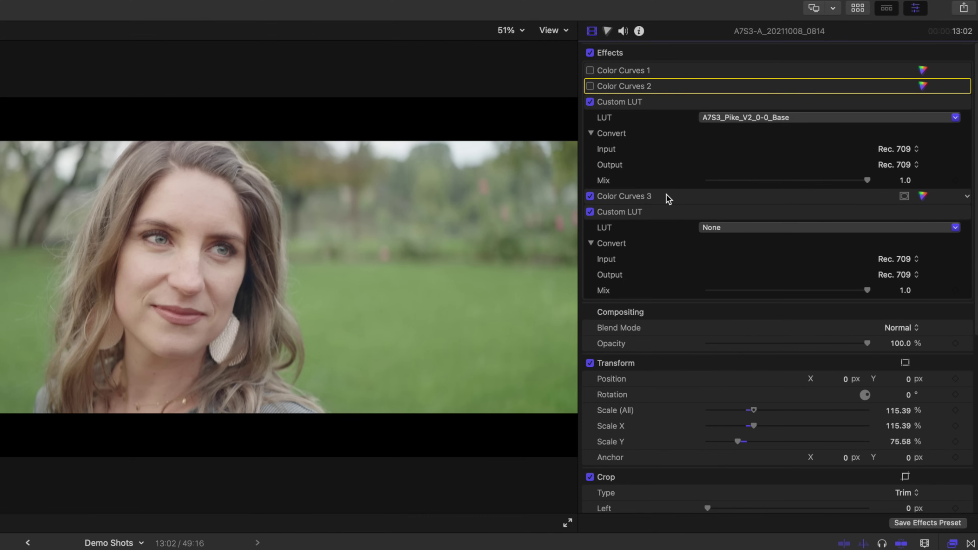
left_click(651, 196)
left_click(661, 224)
left_click(730, 226)
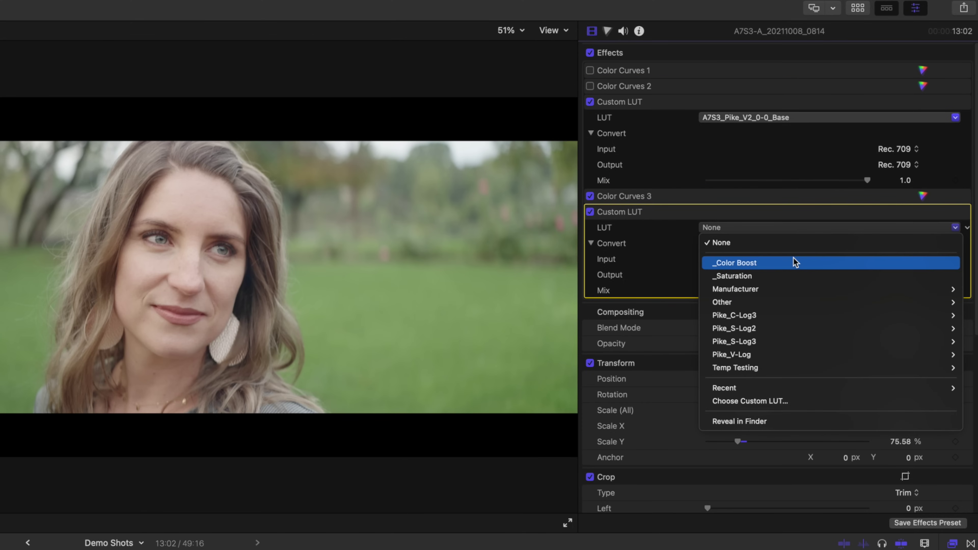
left_click(794, 263)
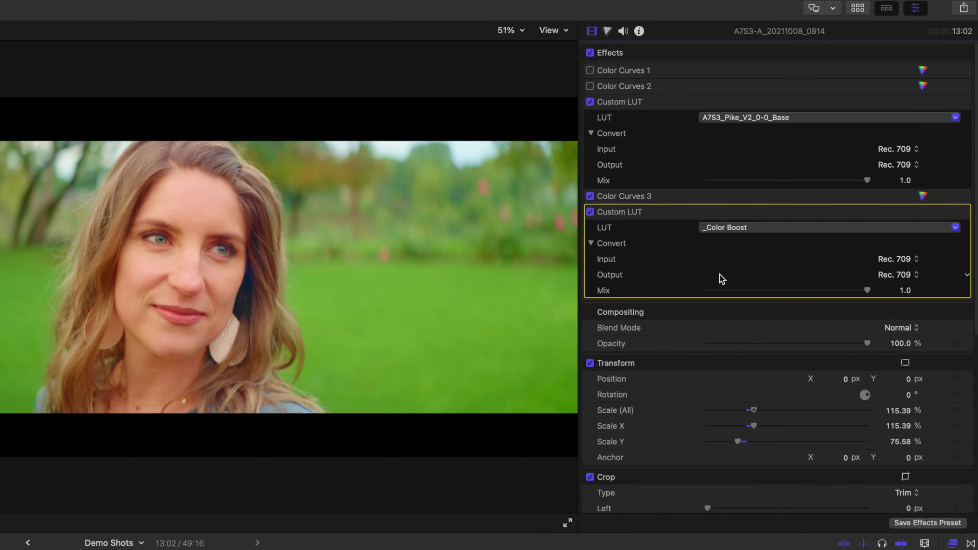
- Disable the second Custom LUT and Color Curves 3, and switch the first Custom LUT off and back on
left_click_drag(741, 291, 870, 293)
left_click(590, 211)
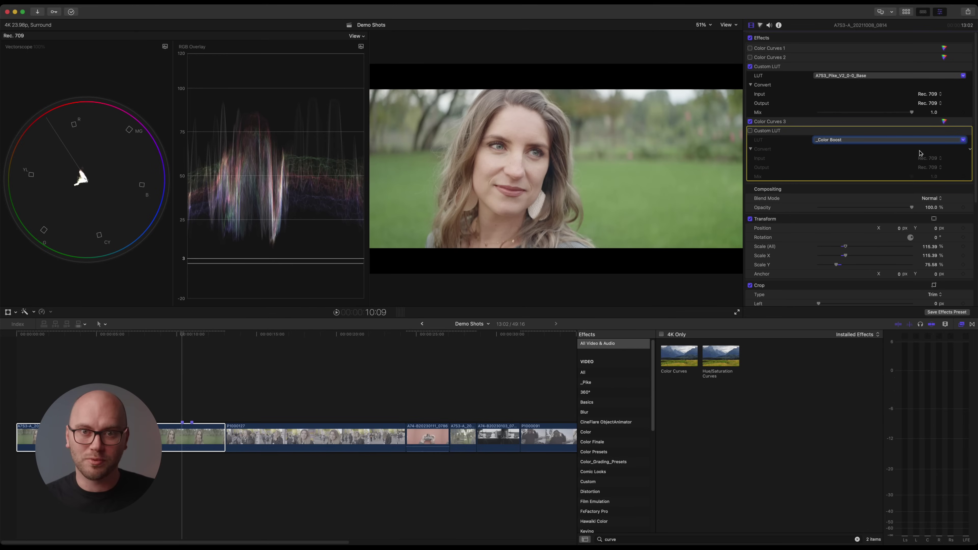
left_click(750, 121)
left_click(749, 66)
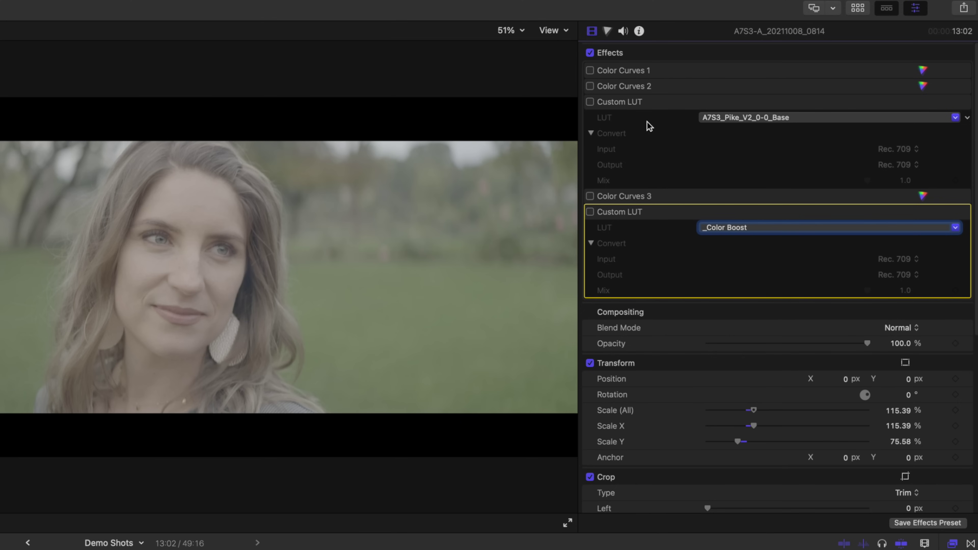
left_click(630, 102)
left_click(630, 103)
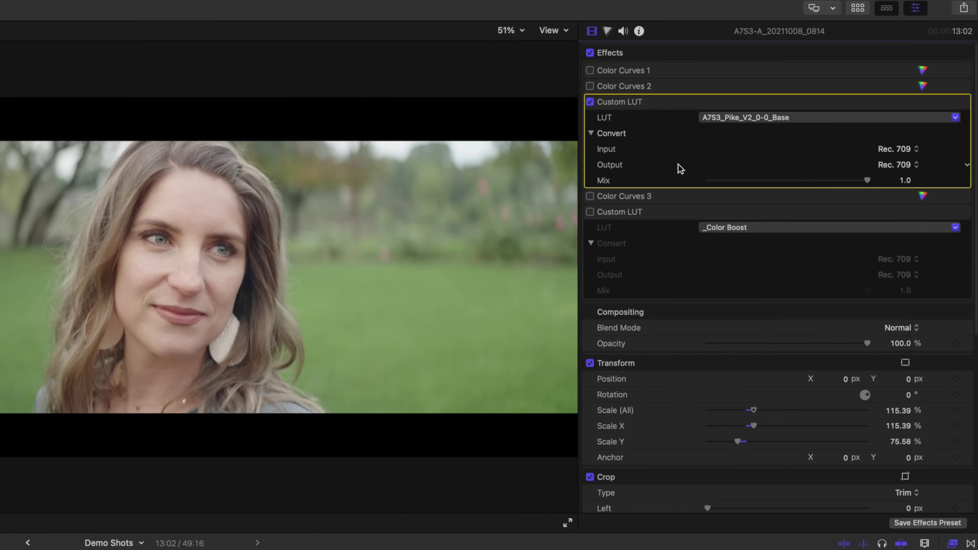
- Enable Color Curves 2 and lower its mix to 0.35 to correct the exposure
left_click(590, 90)
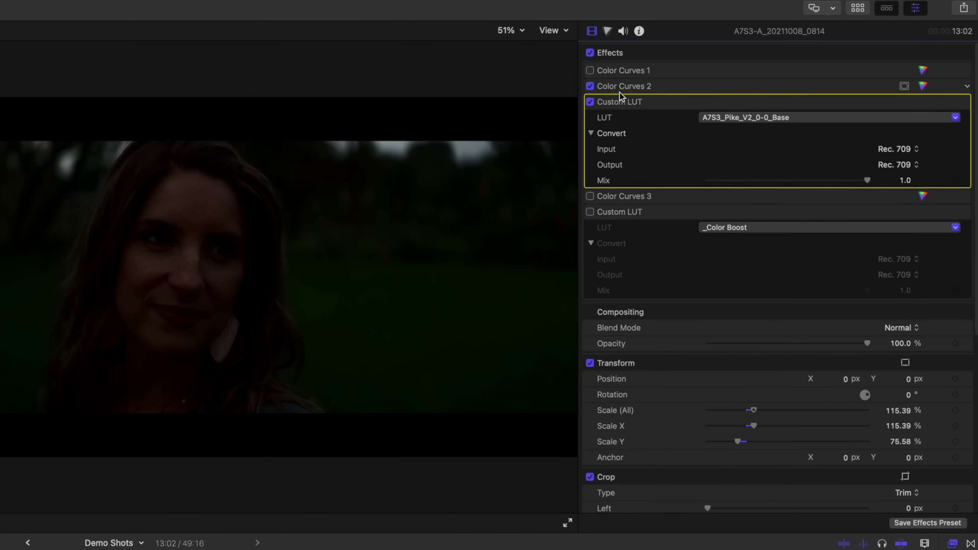
double_click(642, 86)
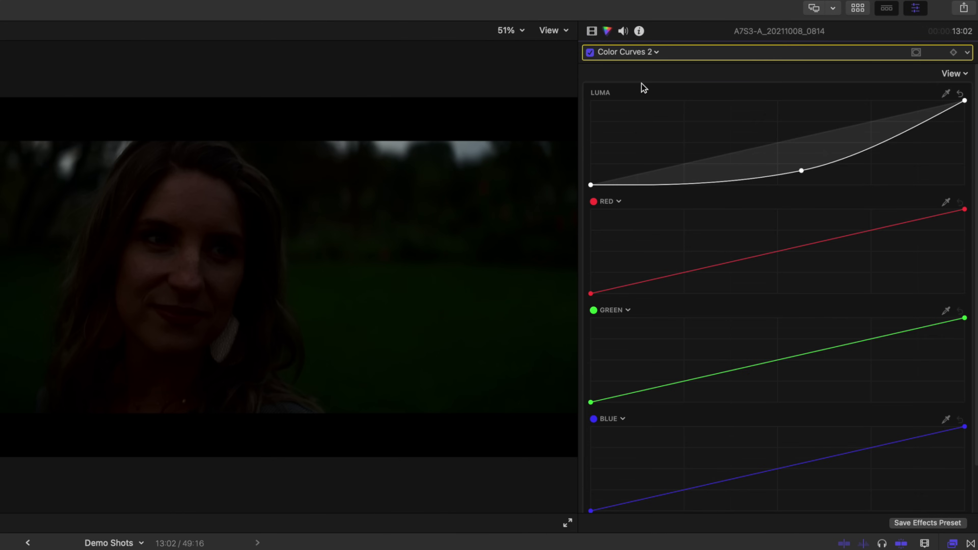
scroll(702, 305, "down", 3)
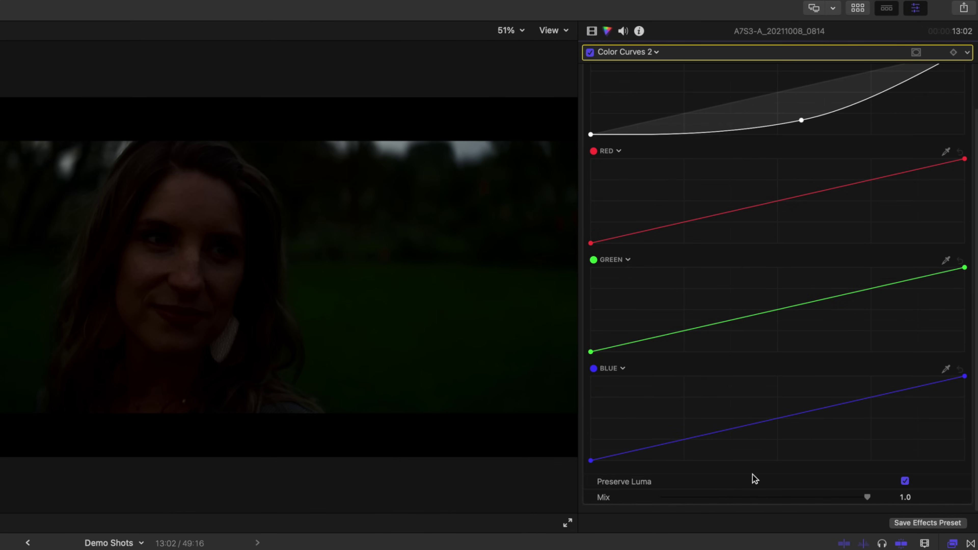
left_click_drag(864, 497, 724, 504)
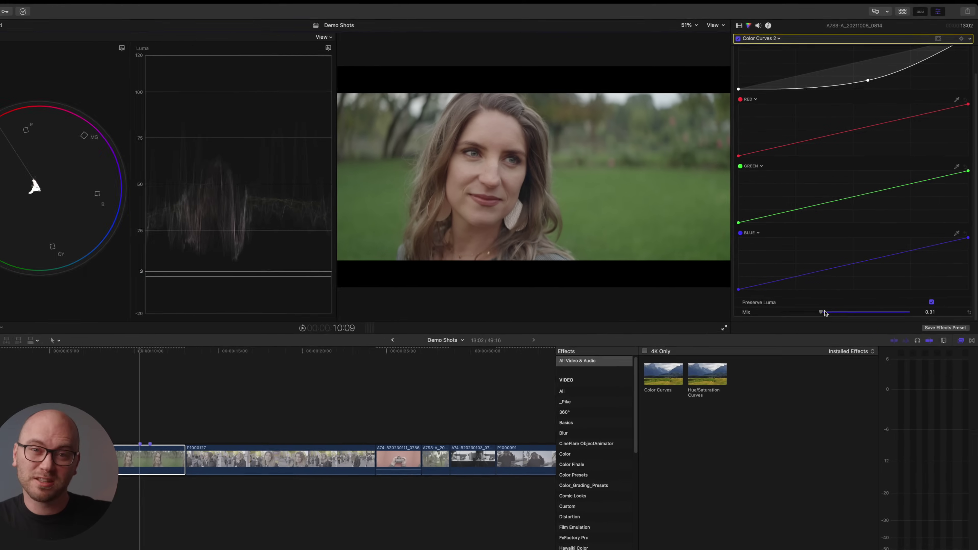
mouse_move(831, 300)
left_mouse_down()
mouse_move(822, 299)
mouse_move(850, 298)
mouse_move(801, 297)
mouse_move(838, 297)
mouse_move(832, 303)
left_mouse_up()
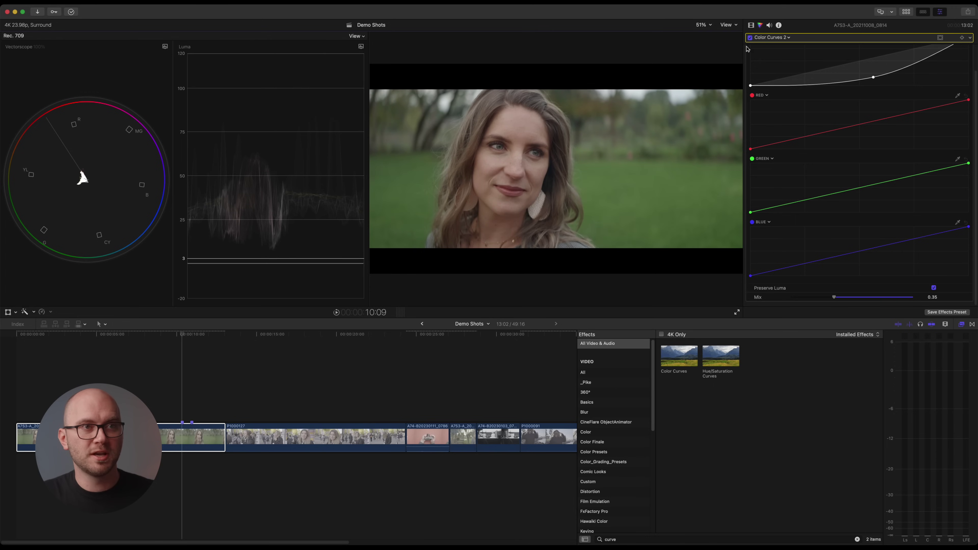
- Compare the image with Color Curves 2 off and on, and review it against the first Custom LUT in the effect stack
left_click(749, 38)
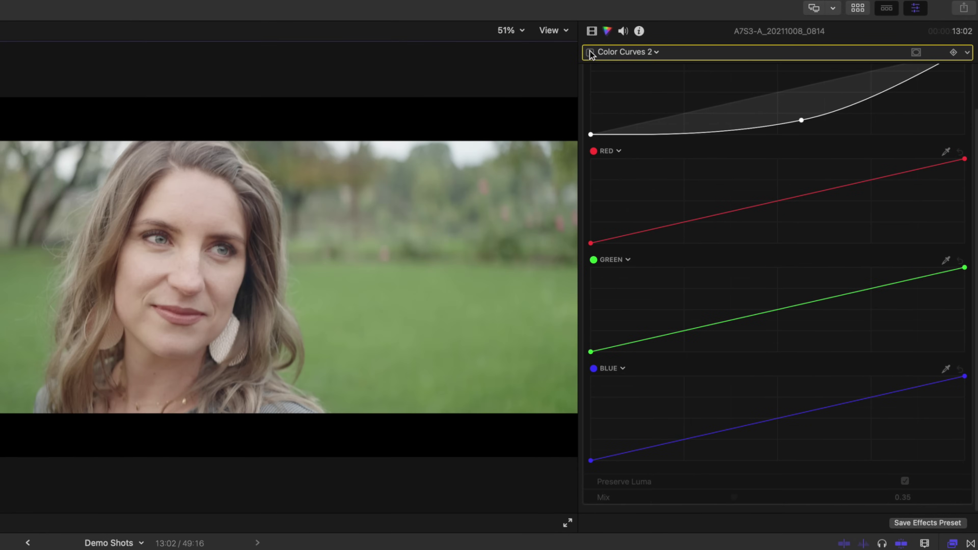
left_click(591, 53)
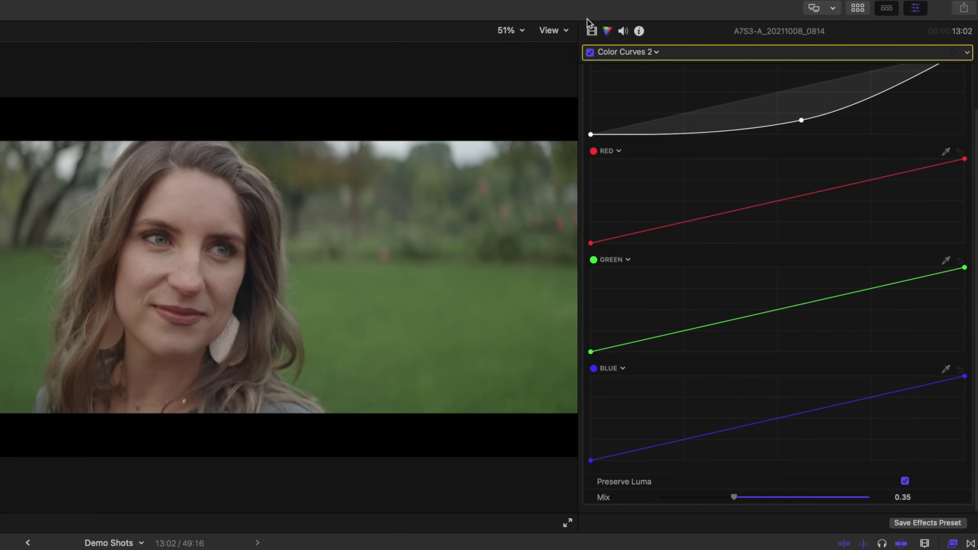
left_click(591, 31)
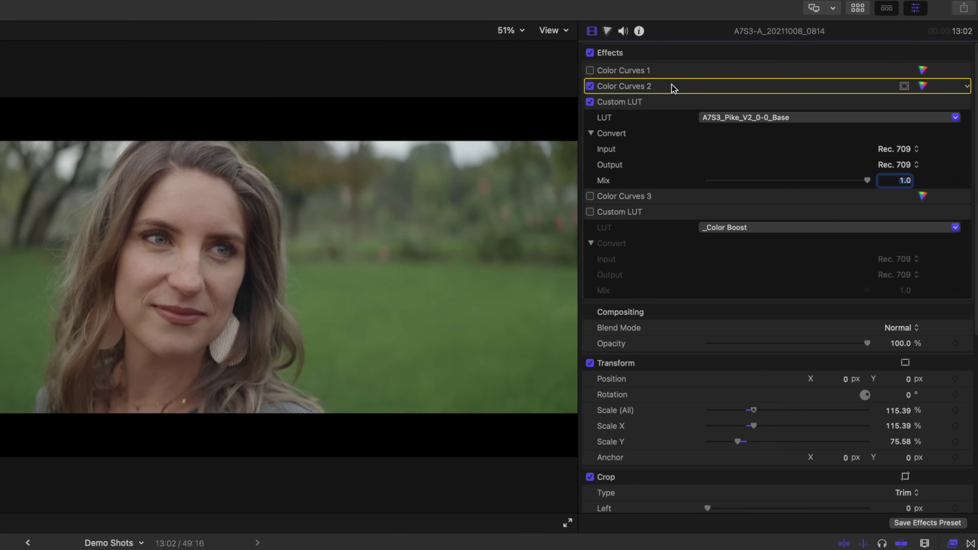
left_click(667, 114)
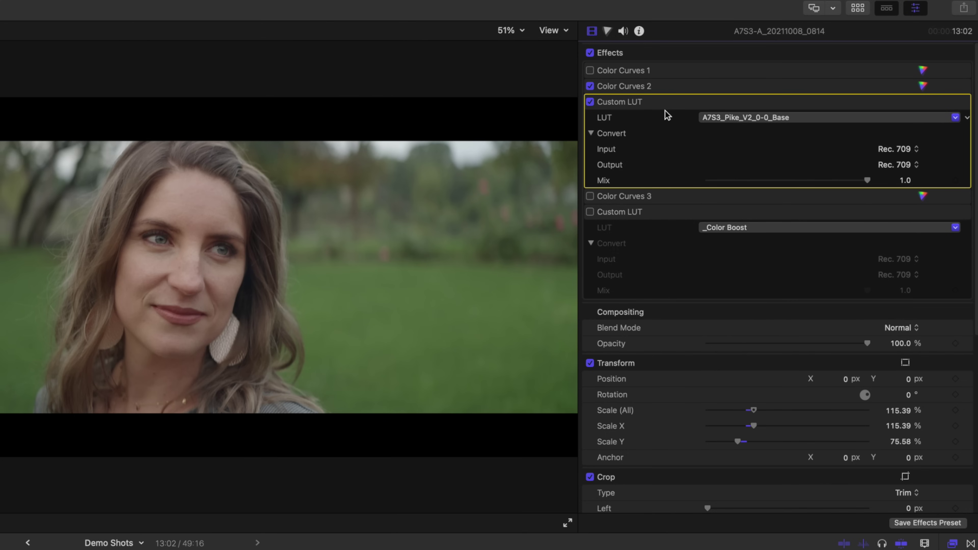
left_click(653, 89)
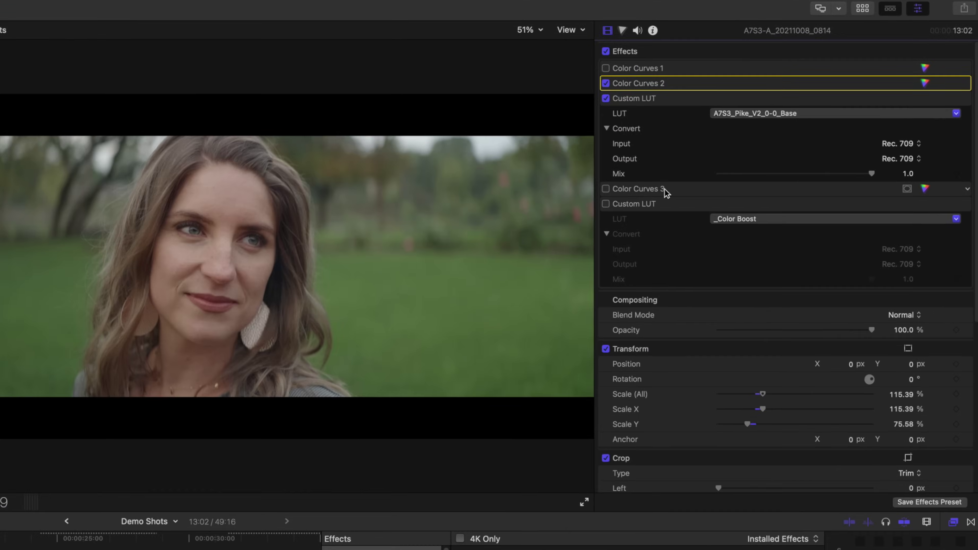
- Enable Color Curves 3 and move its luma black point slightly and its white point a little further inward to add contrast
left_click(768, 122)
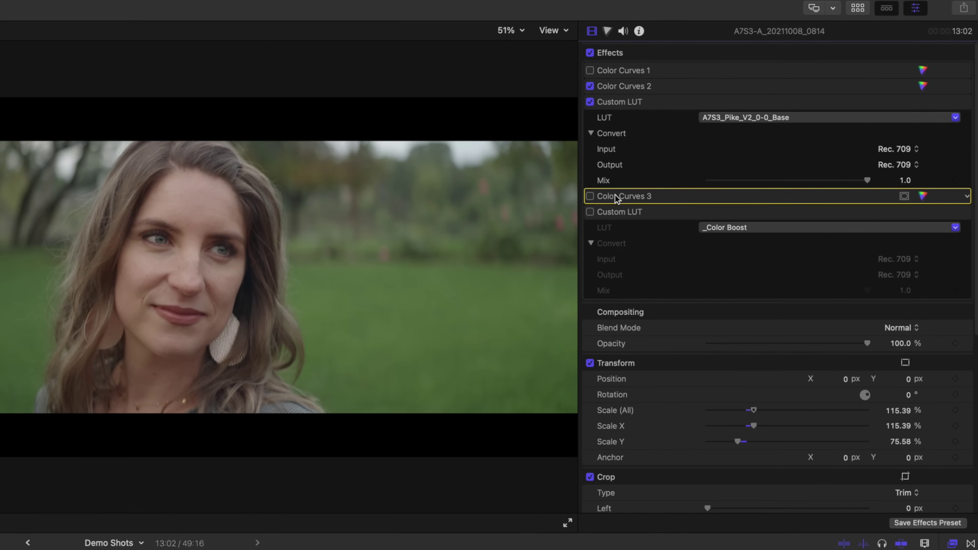
left_click(590, 196)
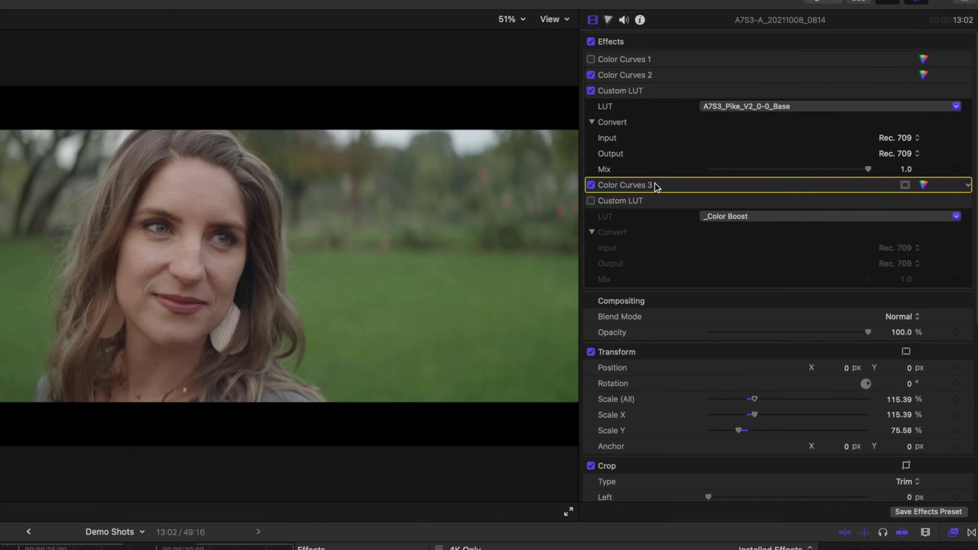
double_click(735, 188)
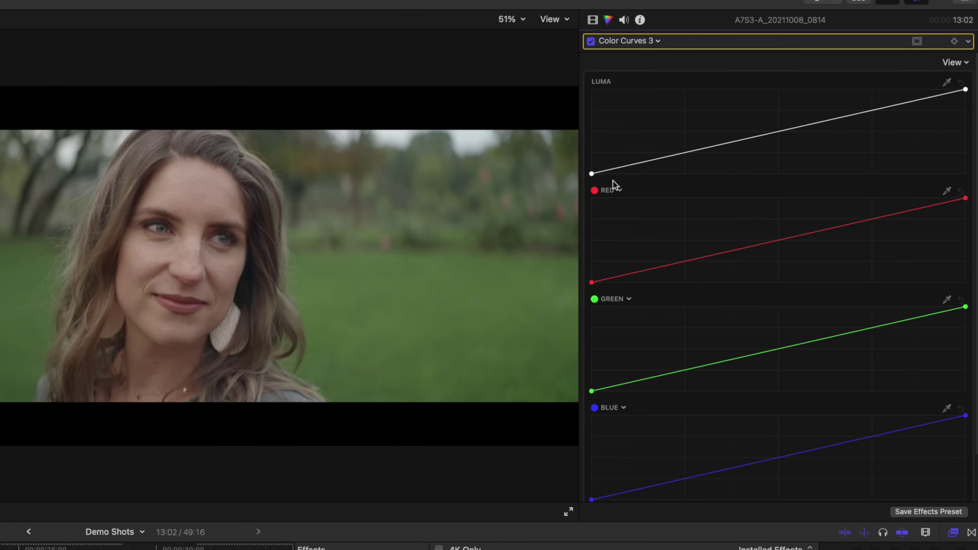
left_click_drag(592, 173, 631, 248)
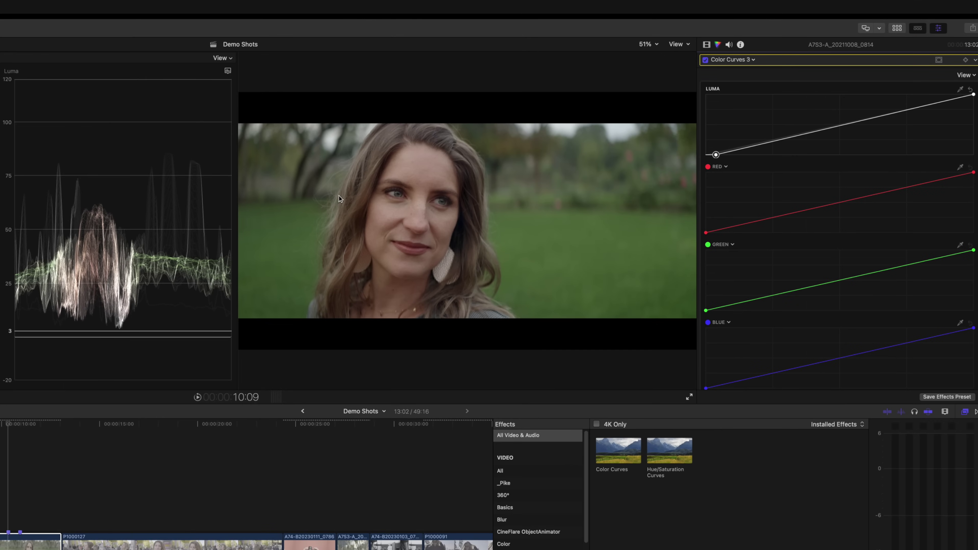
left_click_drag(714, 155, 713, 181)
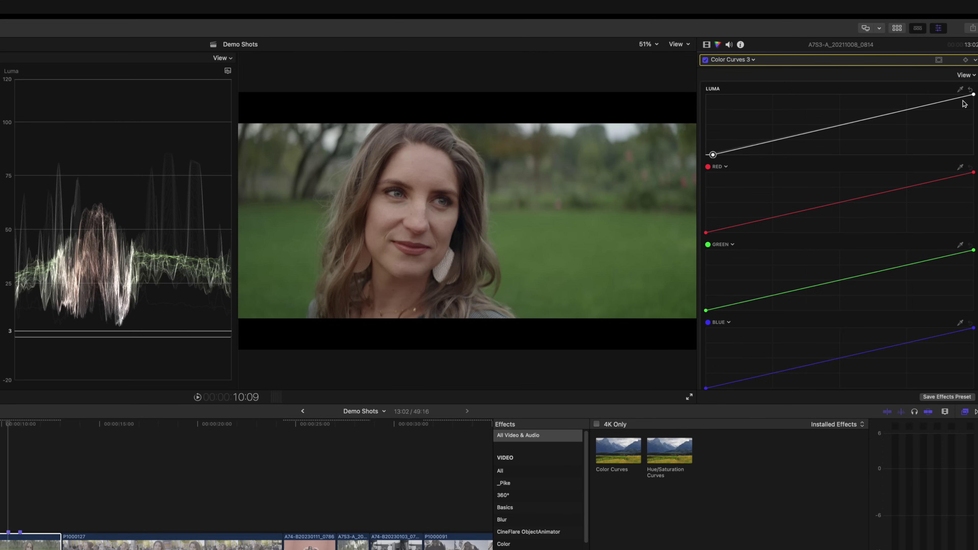
left_click_drag(973, 95, 948, 81)
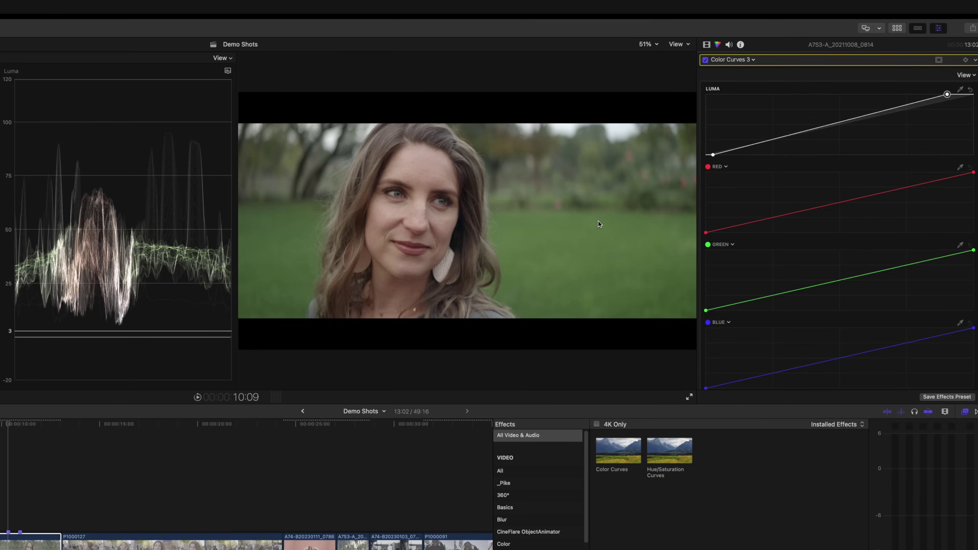
- Compare the image with Color Curves 3 off and on, and return to the clip's effect stack
left_click(705, 59)
left_click(705, 59)
left_click(707, 44)
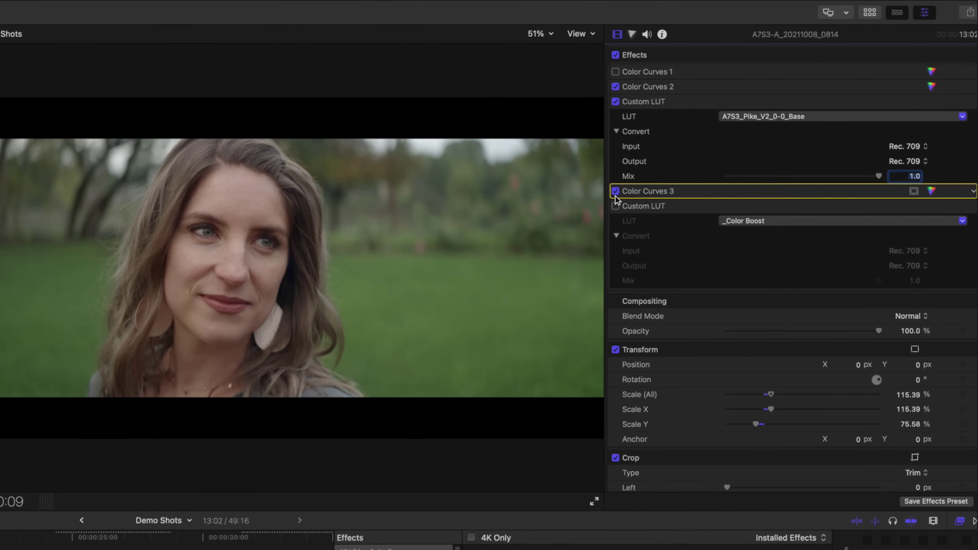
- Enable the second Custom LUT, set its mix to 0.26, and compare the image with it off and on
left_click(768, 210)
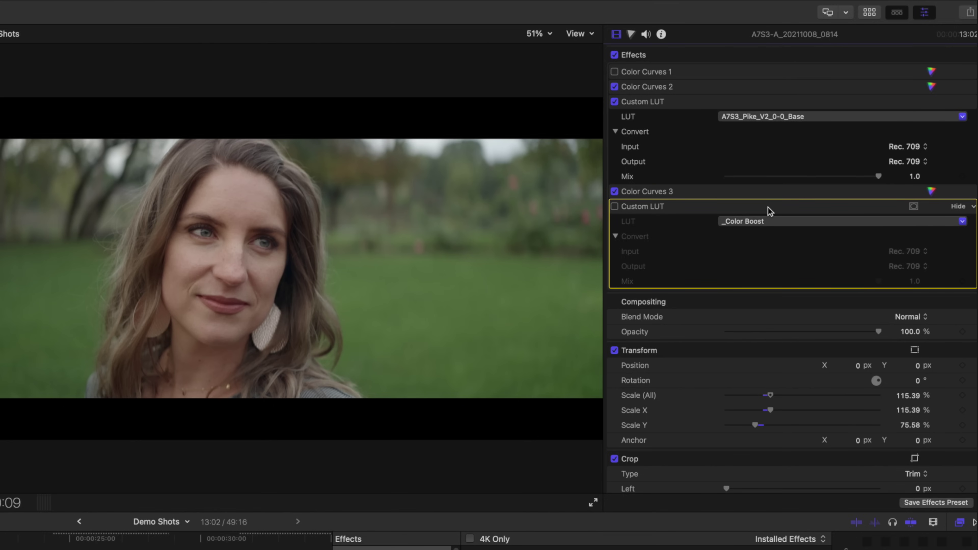
left_click(614, 206)
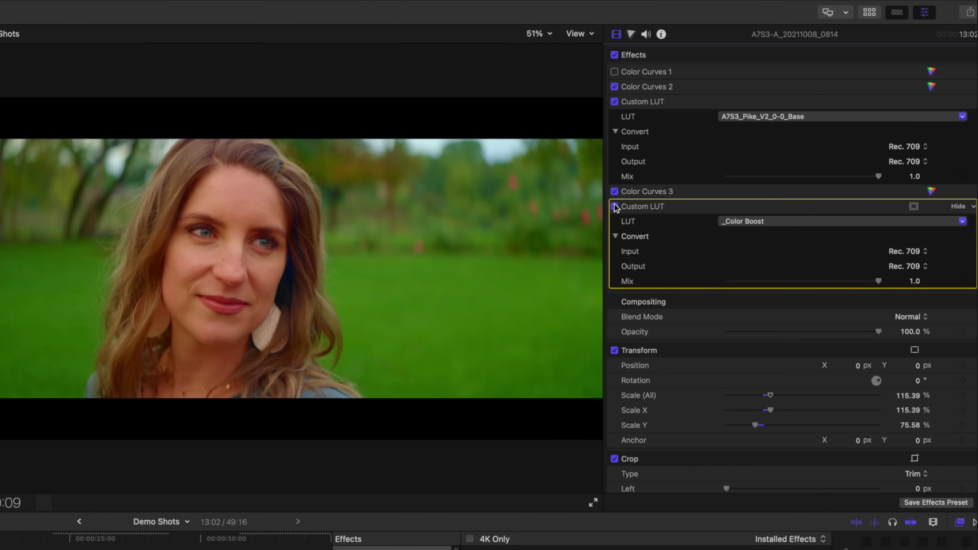
left_click_drag(807, 281, 707, 284)
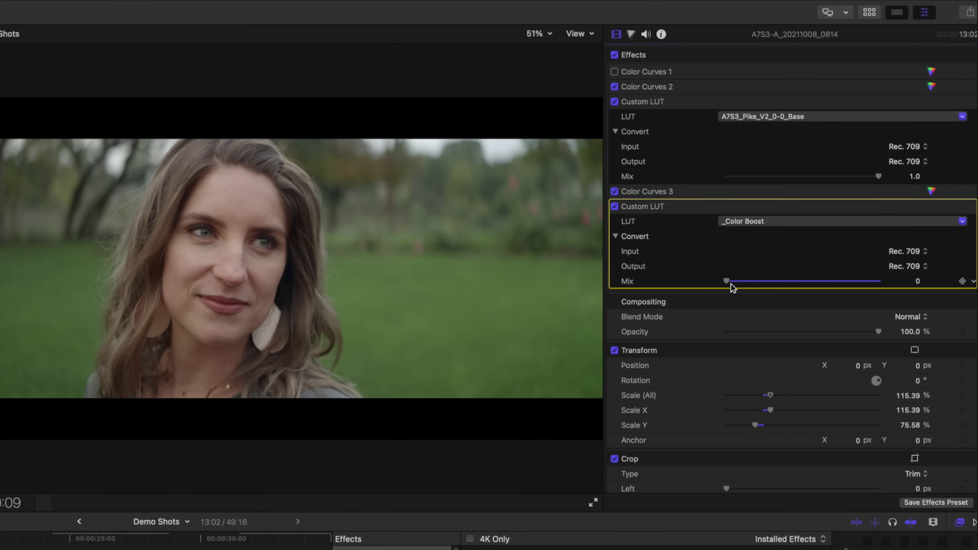
left_click_drag(730, 284, 764, 284)
left_click(915, 283)
type("0.26")
key("Return")
left_click(615, 207)
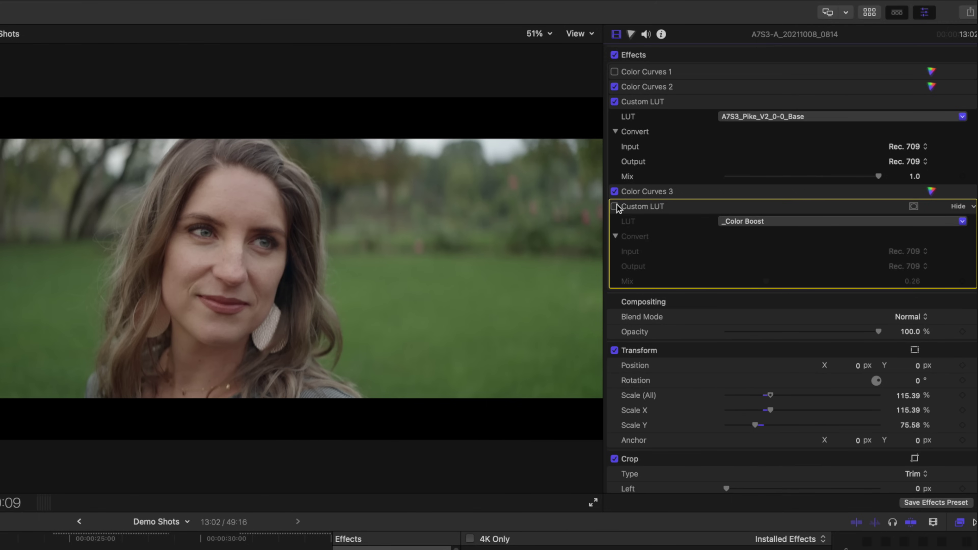
left_click(616, 207)
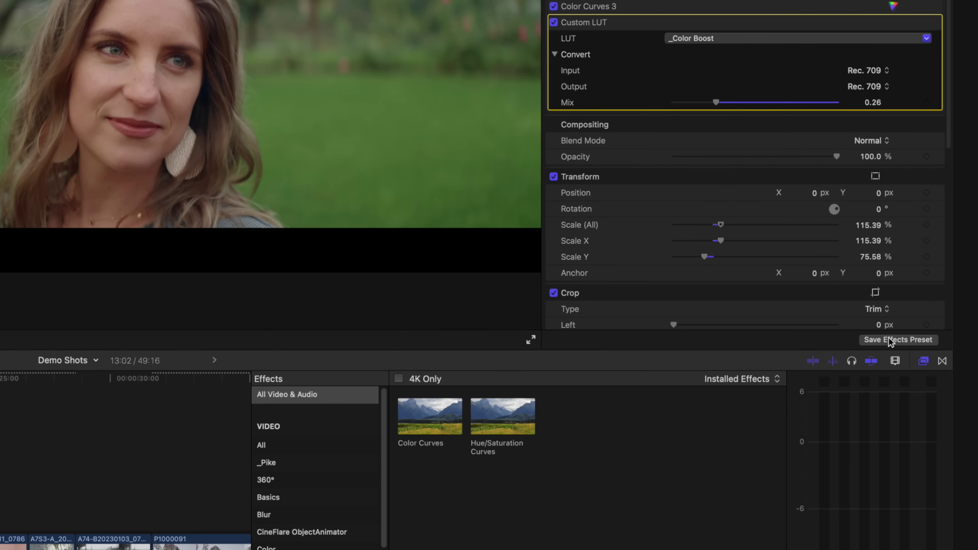
- Save an effects preset in the _Pike category containing all the color effects but none of the Transform attributes
left_click(889, 338)
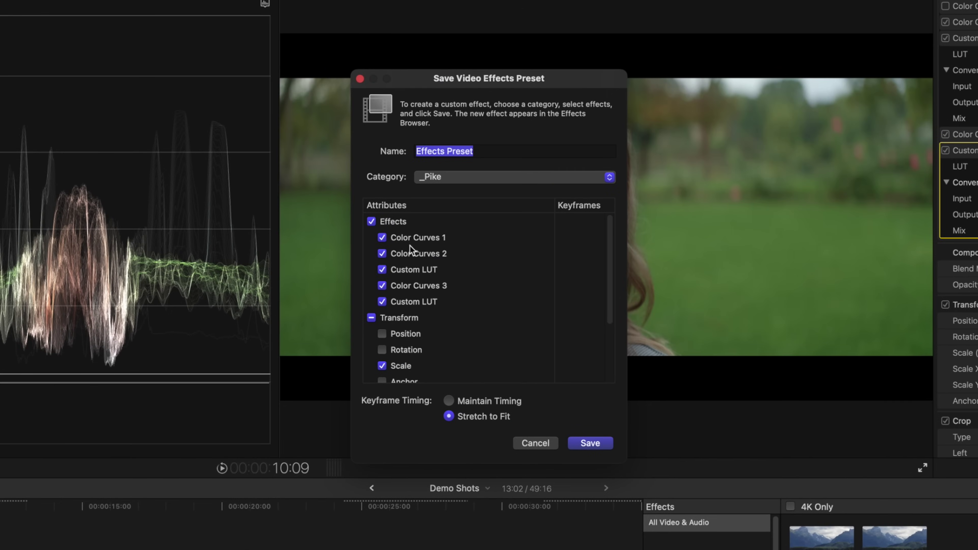
left_click(396, 318)
left_click(395, 318)
left_click(591, 443)
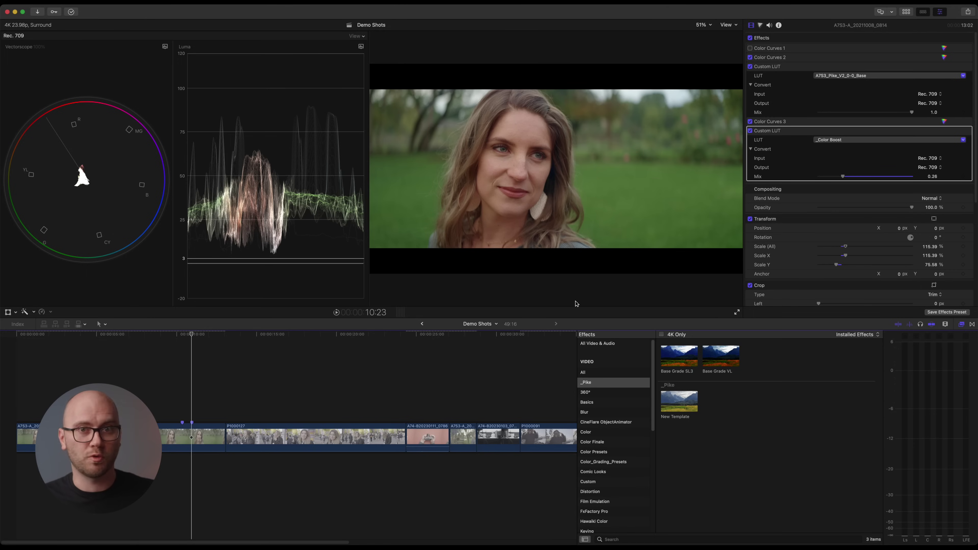
- Apply the Base Grade SL3 preset from the _Pike category to the timeline clip of hands holding the camera
left_click(417, 389)
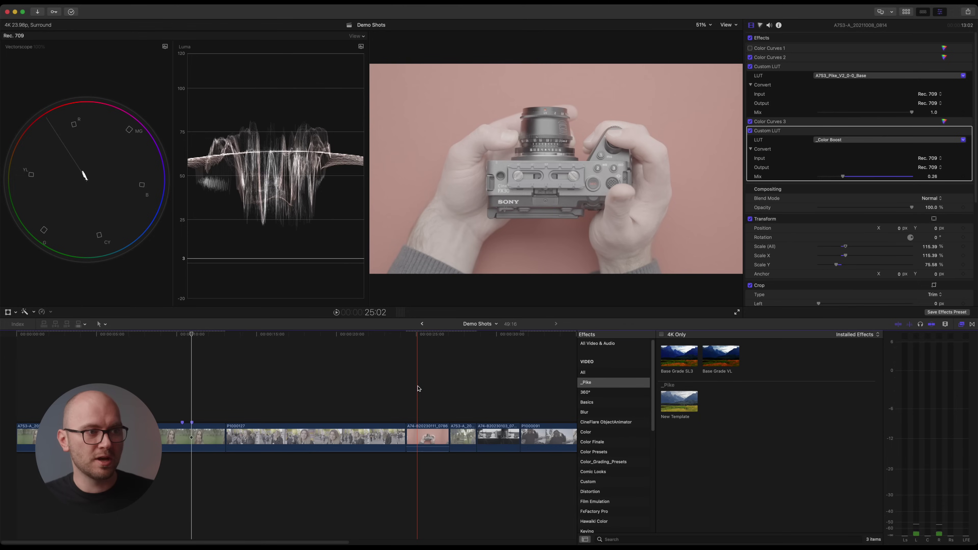
left_click(414, 429)
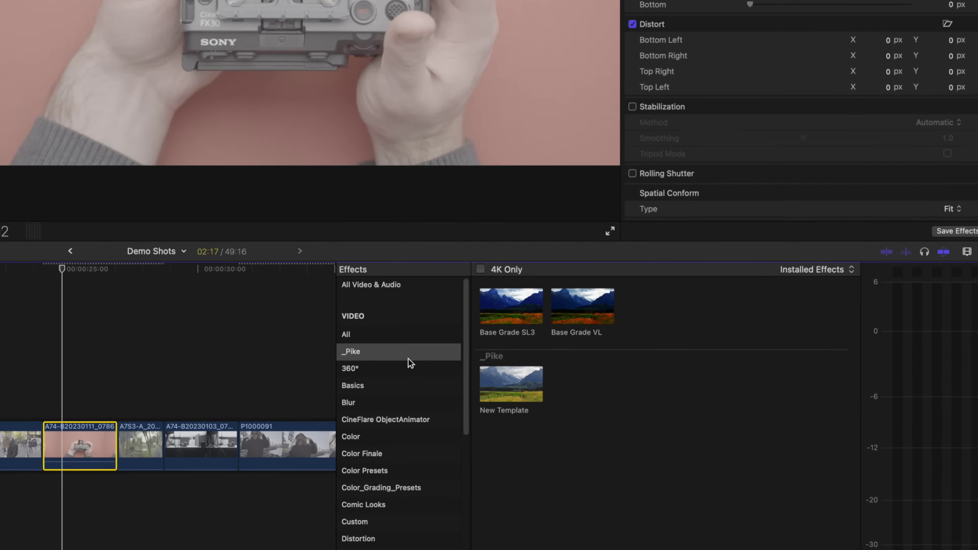
left_click(372, 218)
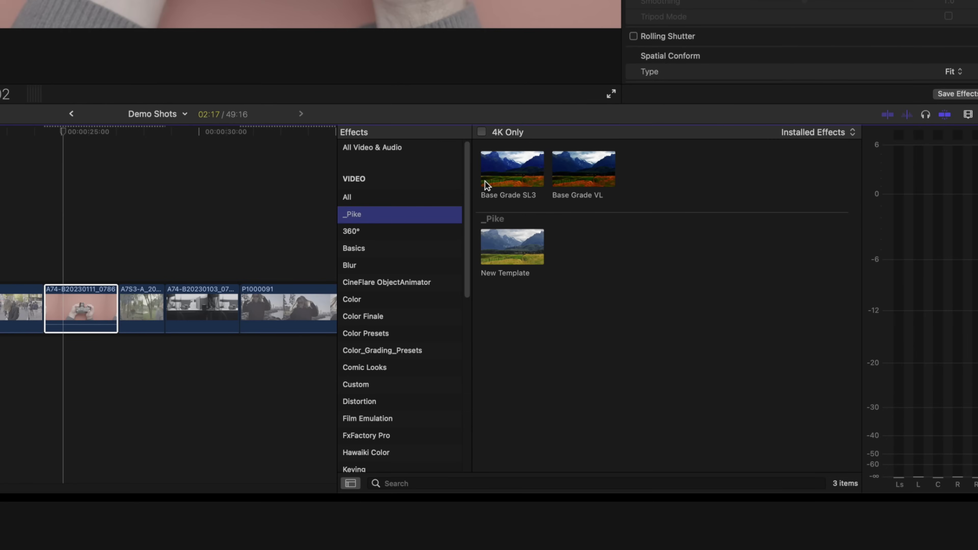
left_click_drag(500, 171, 77, 308)
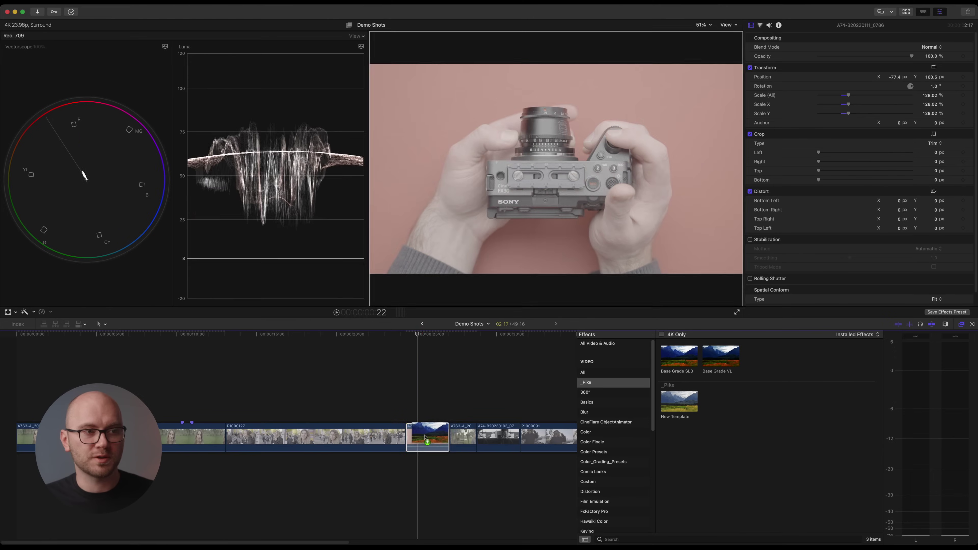
left_click_drag(424, 438, 425, 438)
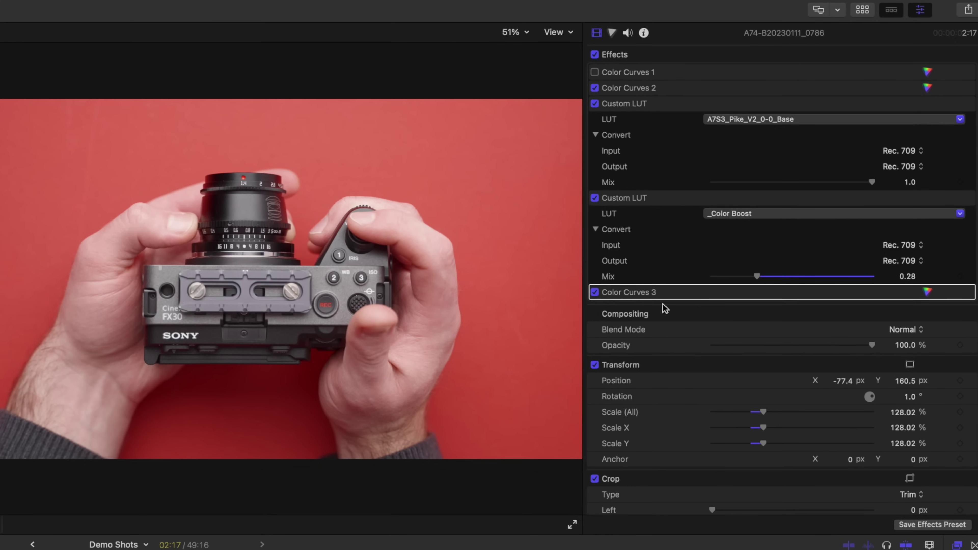
- Darken the camera clip's exposure by setting the mix of Color Curves 2 to 0.77
left_click(664, 89)
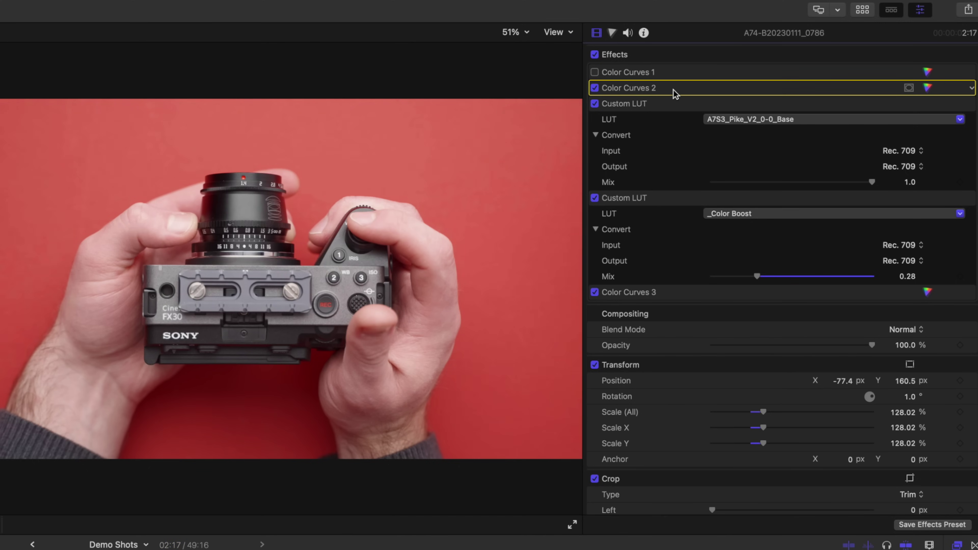
double_click(674, 94)
scroll(783, 231, "down", 3)
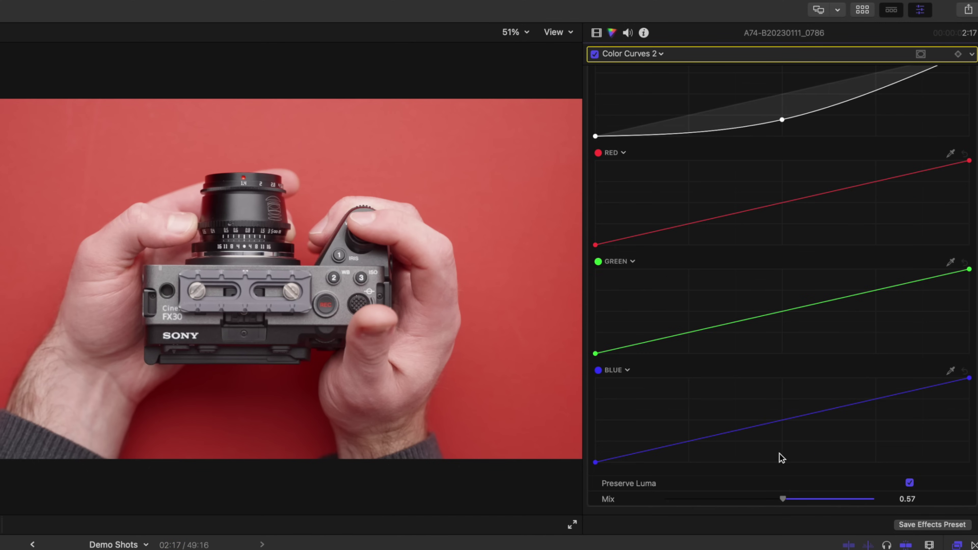
left_click_drag(783, 498, 834, 504)
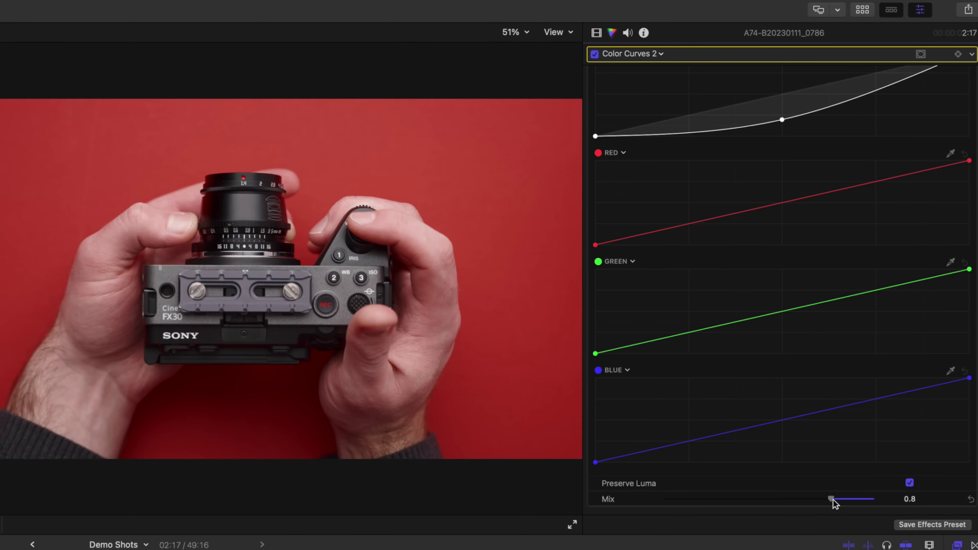
left_click_drag(834, 504, 824, 502)
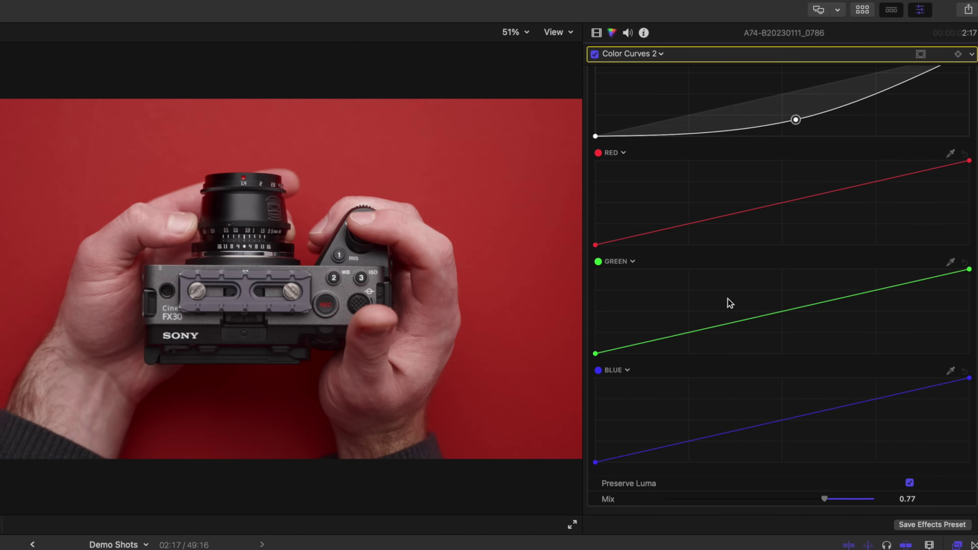
- Add contrast in Color Curves 3 by moving its luma end points slightly inward, and return to the effect stack
left_click(595, 33)
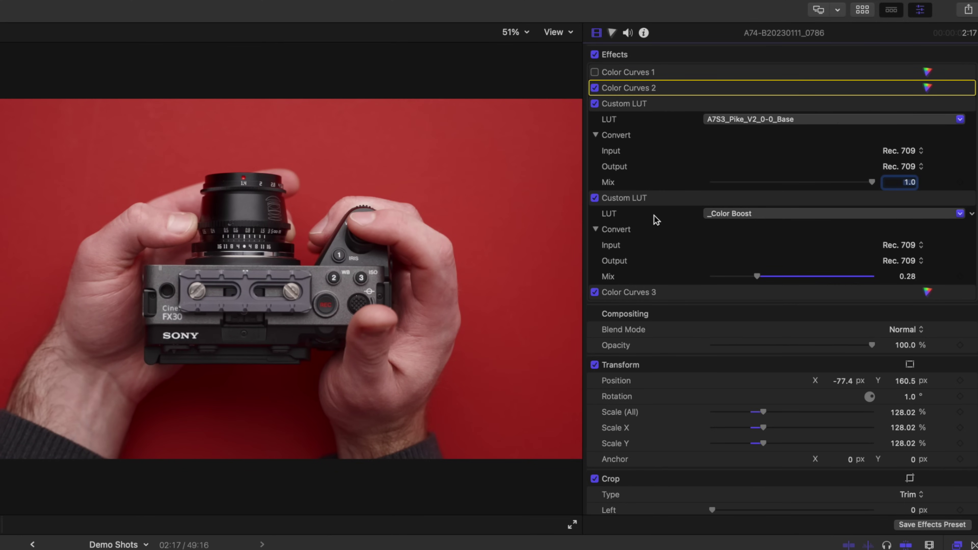
double_click(651, 292)
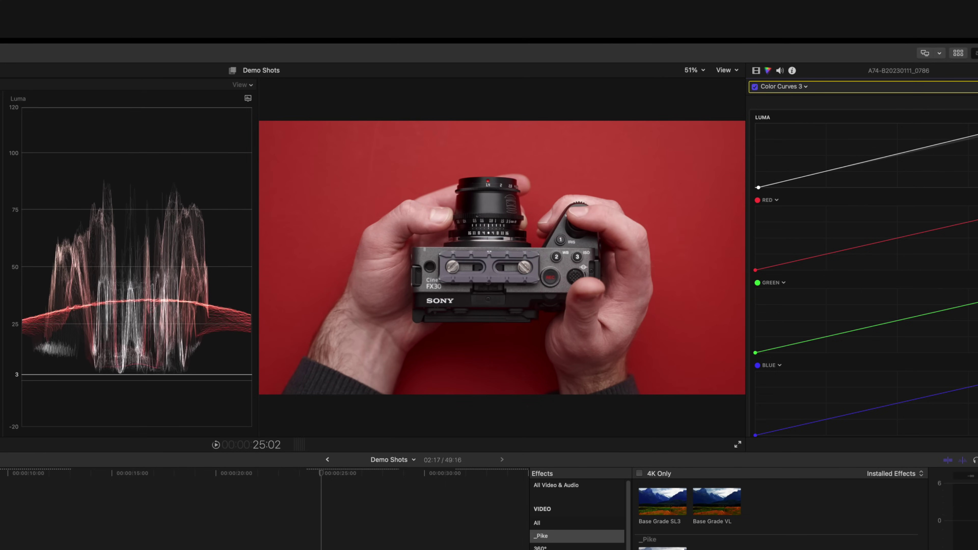
left_click(756, 70)
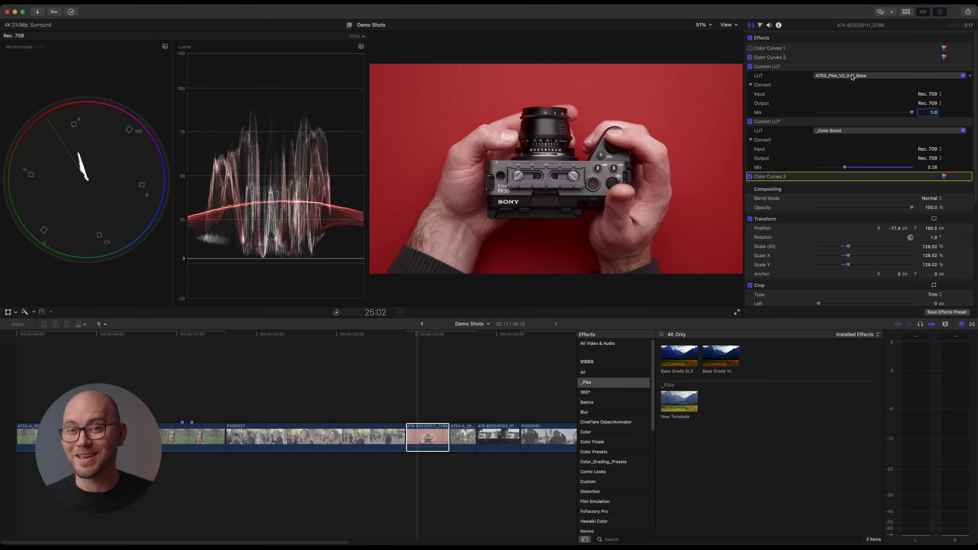
- Switch the camera clip's first Custom LUT to A7S3_Pike_V2_0-0_Skin2 from the 0-0_Stop set of Pike_S-Log3
left_click(852, 76)
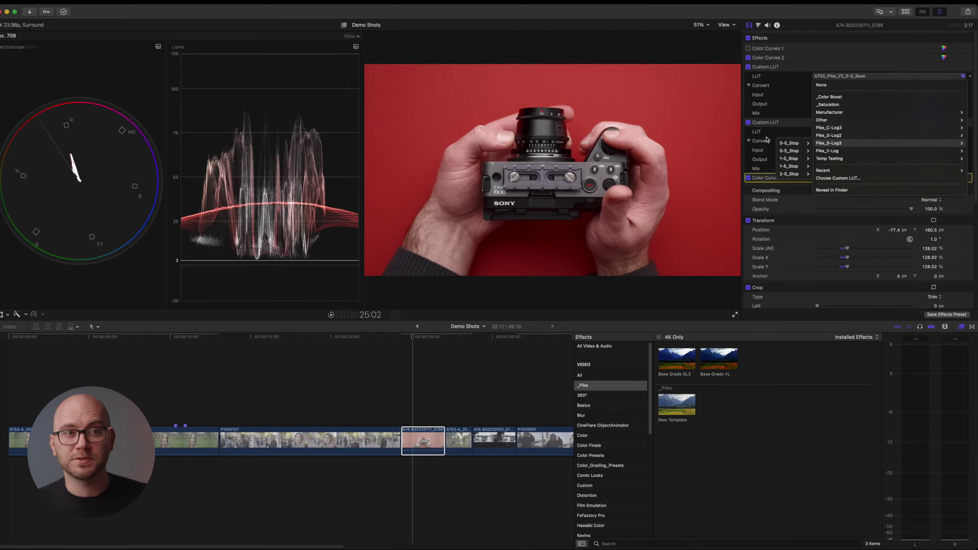
mouse_move(789, 143)
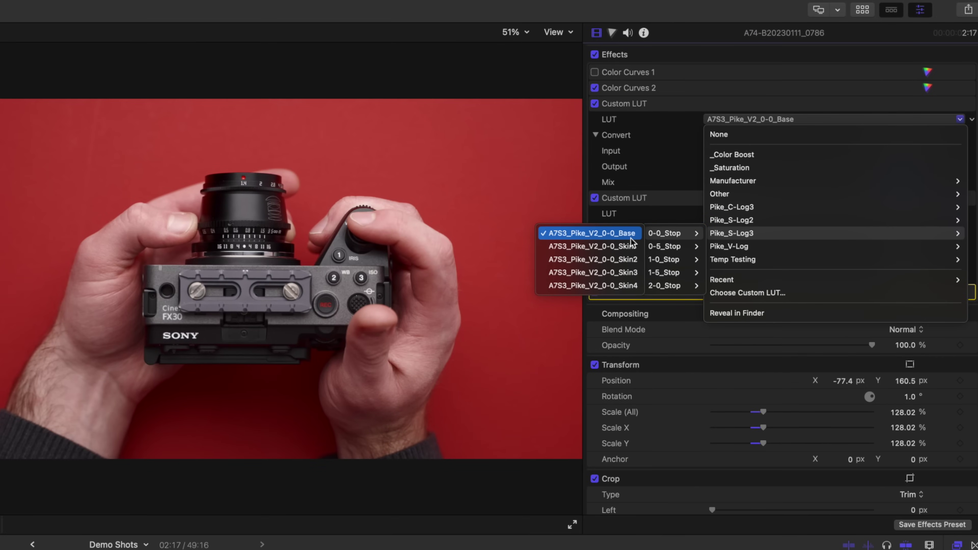
left_click(633, 262)
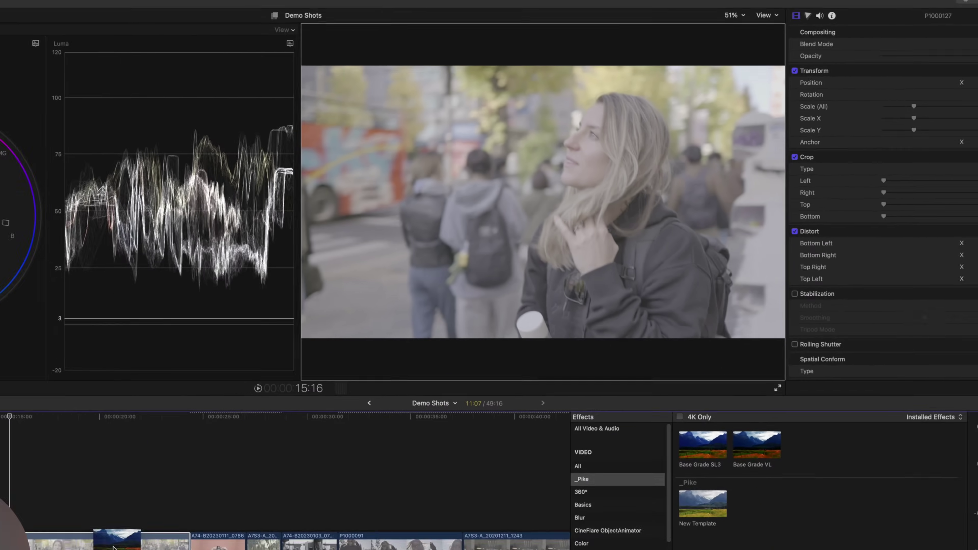
- Apply the Base Grade VL preset to street clip P1000127 and set its Color Curves 2 mix to 0.6
left_click_drag(679, 356, 226, 436)
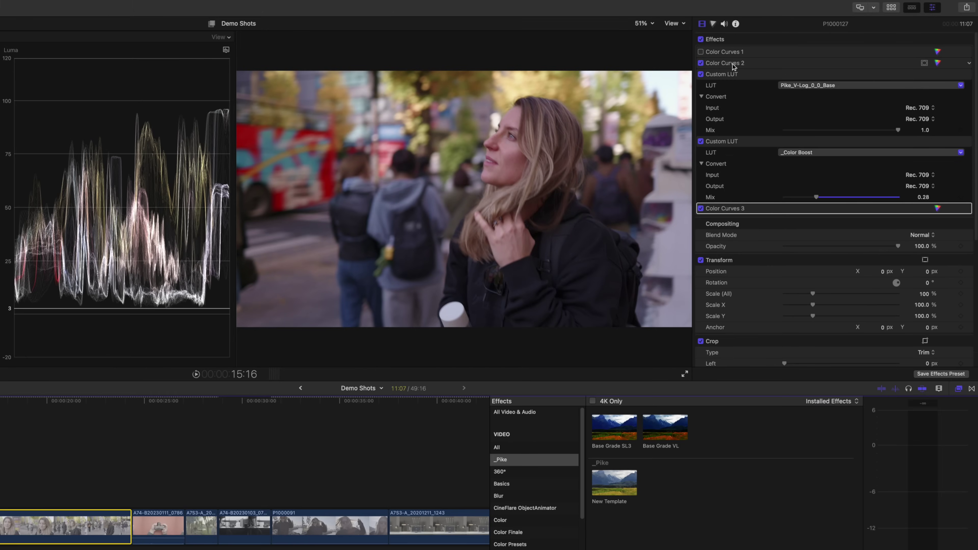
double_click(733, 66)
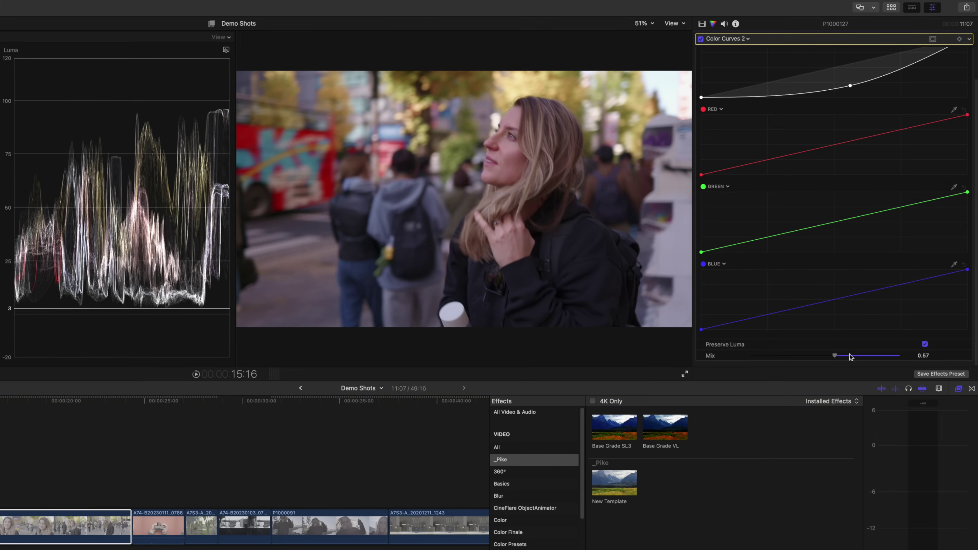
mouse_move(832, 356)
left_mouse_down()
mouse_move(886, 356)
mouse_move(821, 356)
mouse_move(838, 355)
left_mouse_up()
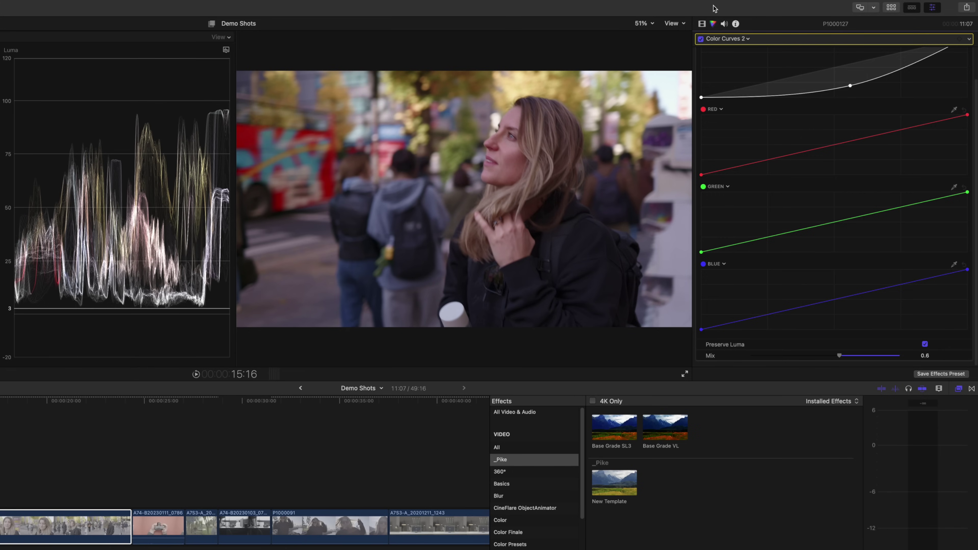
- Move the luma white point of the street clip's Color Curves 3 slightly inward to brighten the highlights
left_click(703, 24)
double_click(742, 209)
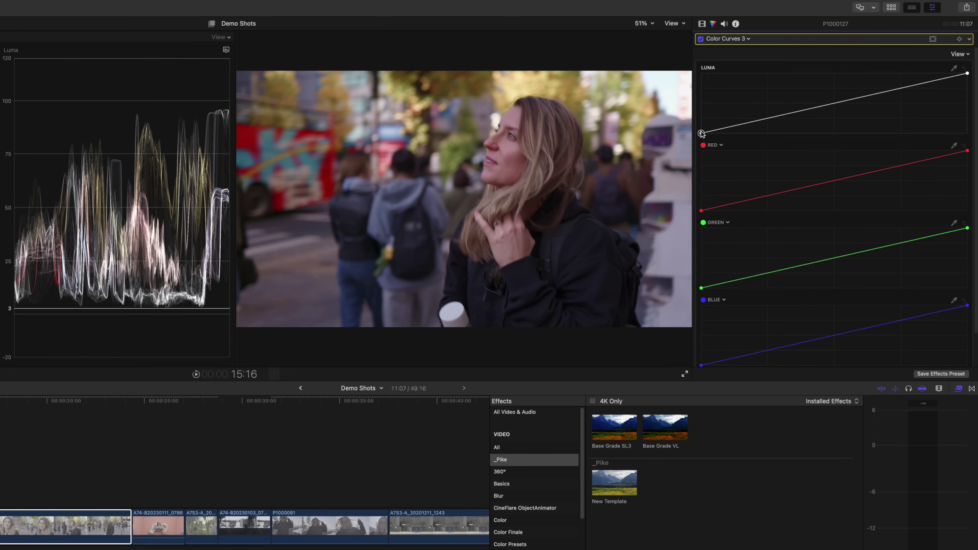
left_click(701, 133)
left_click_drag(968, 75, 961, 74)
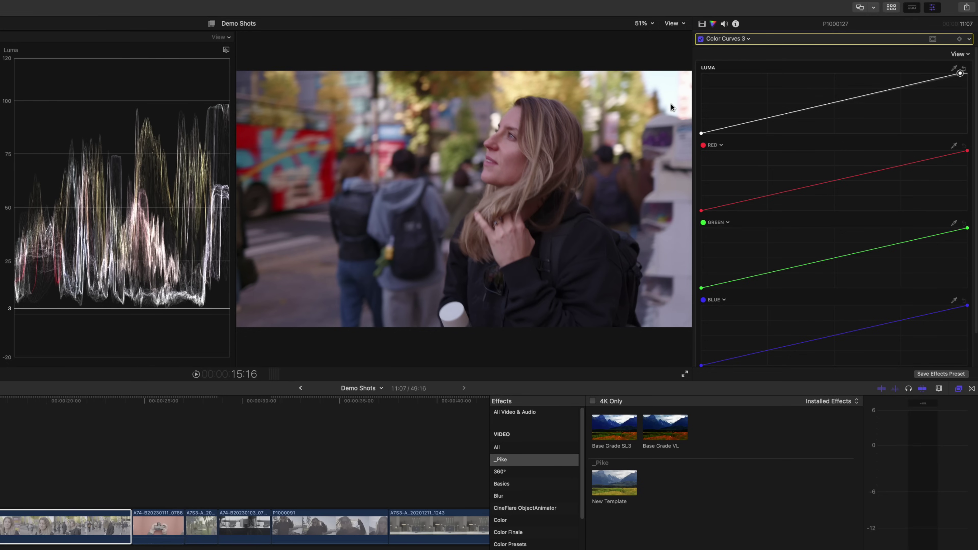
- Set the mix of the street clip's _Color Boost Custom LUT to 0.26
key("super+6")
left_click(923, 196)
key("BackSpace")
key("Return")
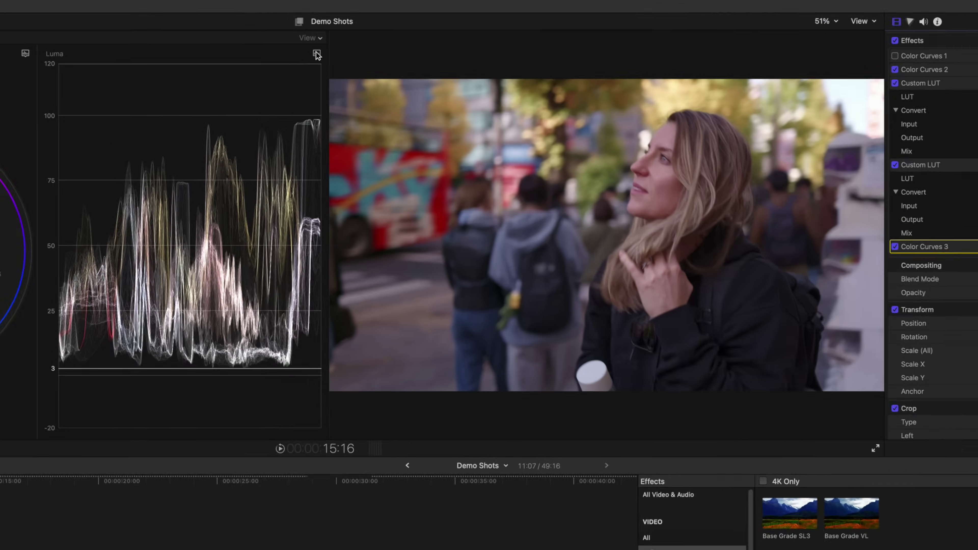
- Switch the waveform scope from the Luma channel to RGB Overlay
left_click(226, 50)
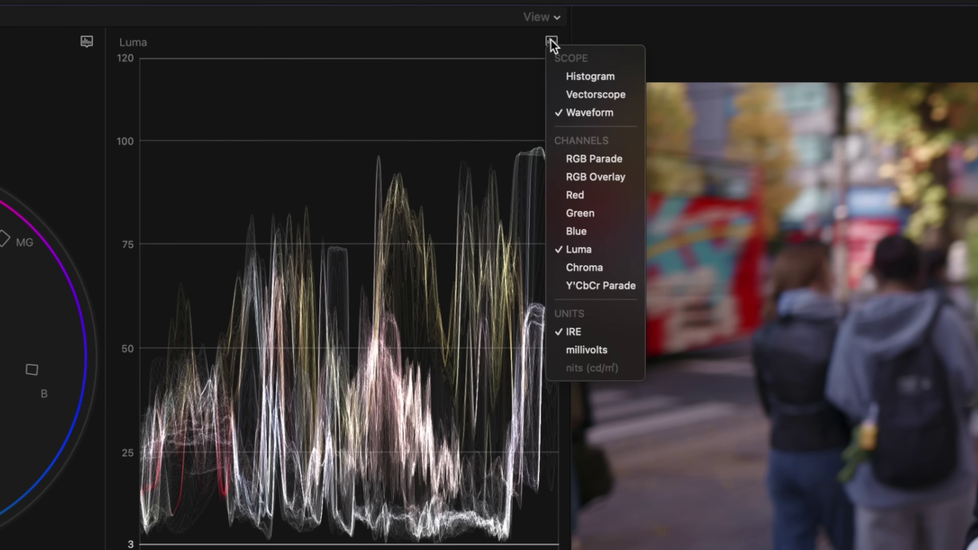
left_click(624, 178)
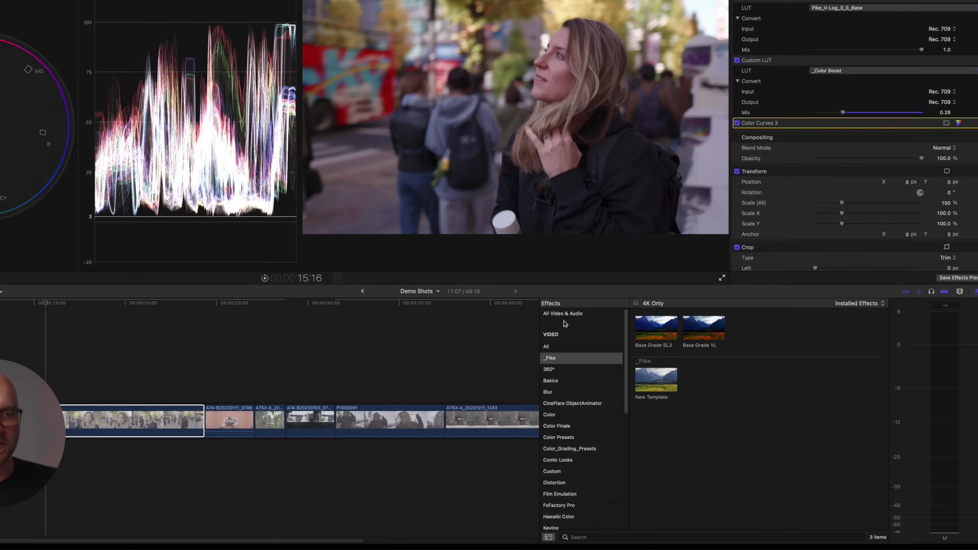
- Search all video and audio effects for "mask" and apply Draw Mask to the street clip
left_click(564, 318)
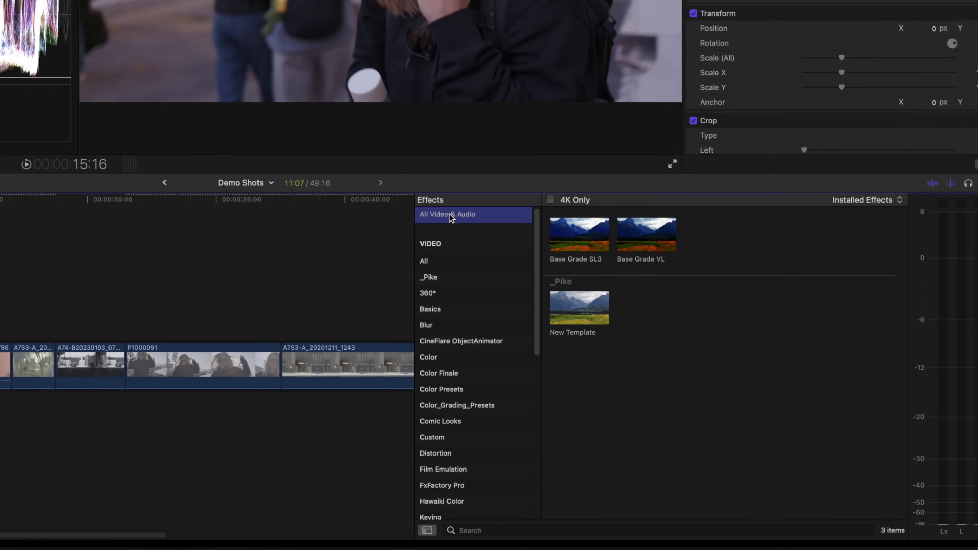
left_click(775, 537)
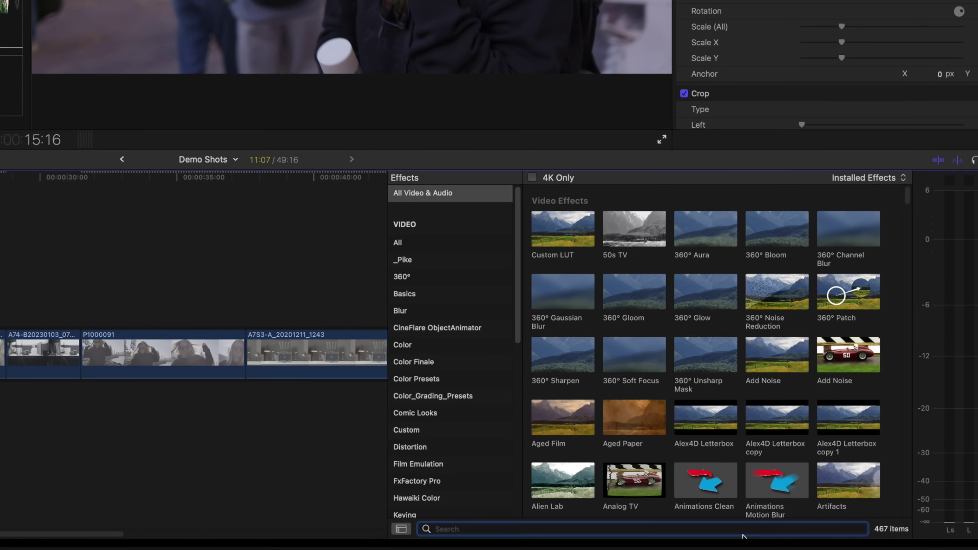
type("mask")
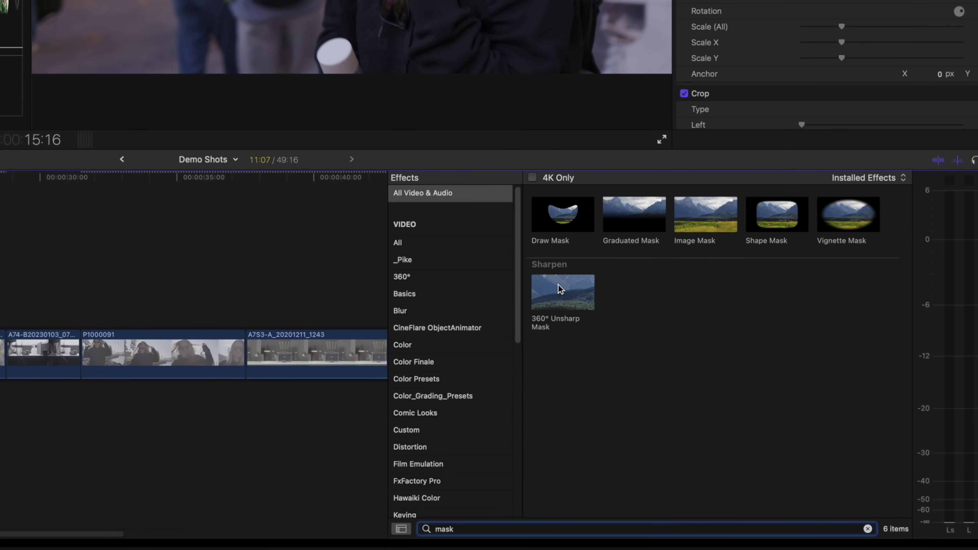
mouse_move(562, 214)
left_mouse_down()
mouse_move(214, 408)
mouse_move(186, 446)
left_mouse_up()
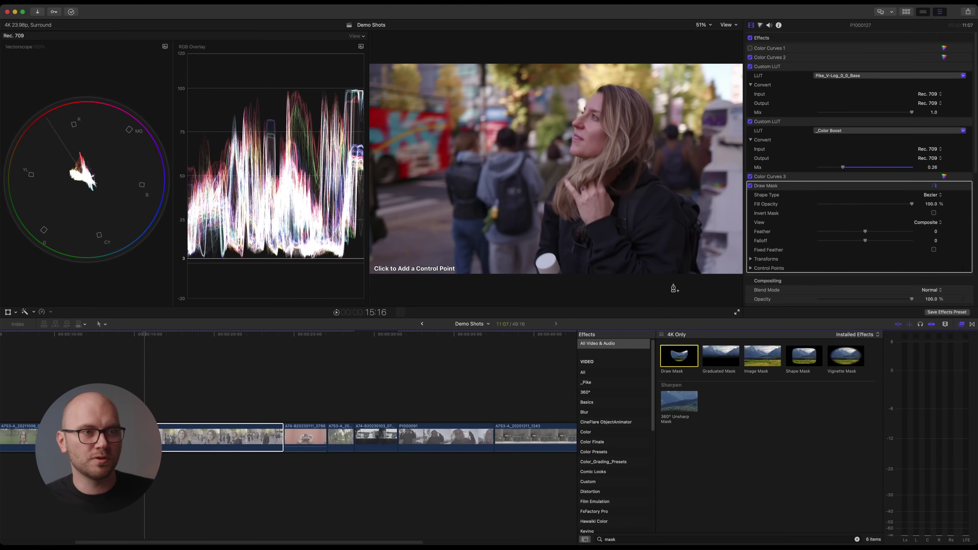
- Draw a closed straight-sided mask around the woman's dark jacket, the white cup and part of the neighbouring backpack
left_click(672, 284)
left_click(652, 213)
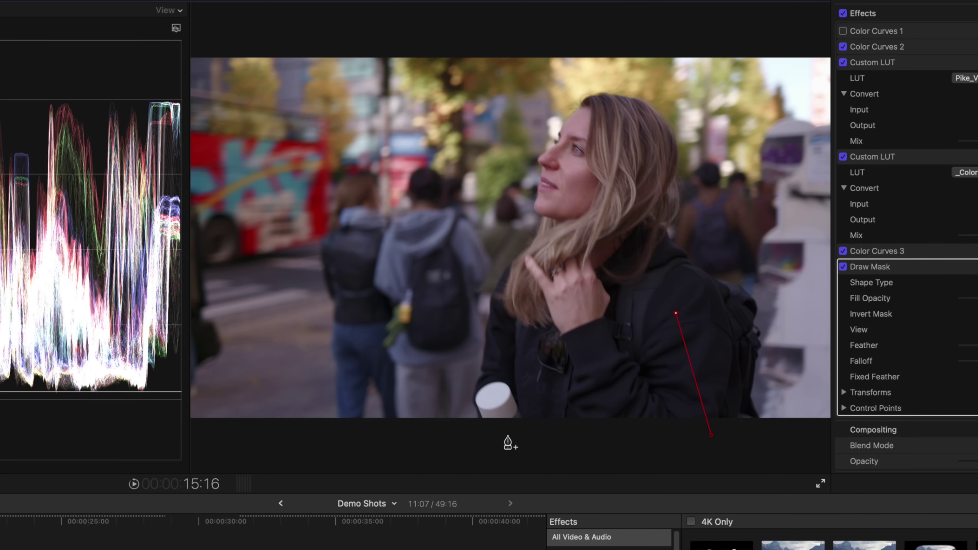
left_click(593, 330)
left_click(516, 342)
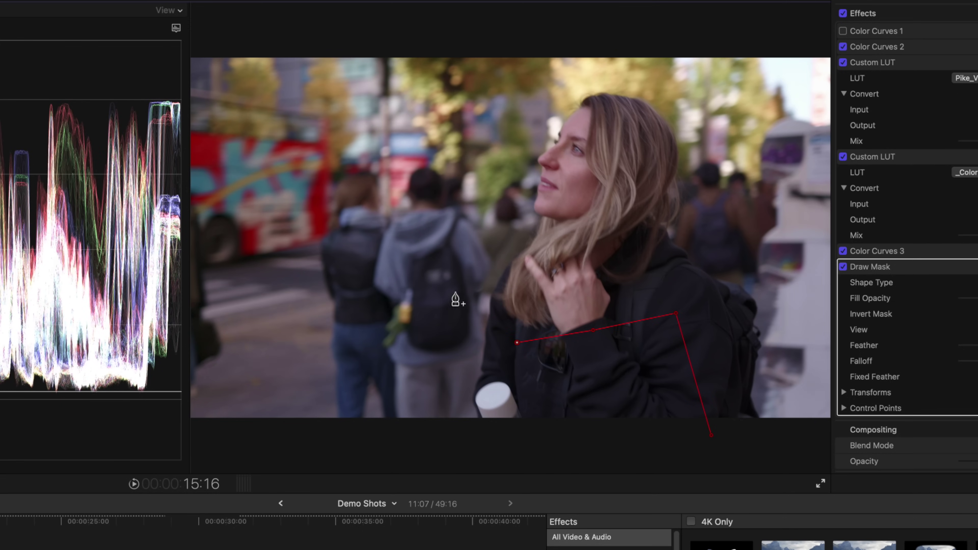
left_click(452, 272)
left_click(416, 357)
left_click(420, 426)
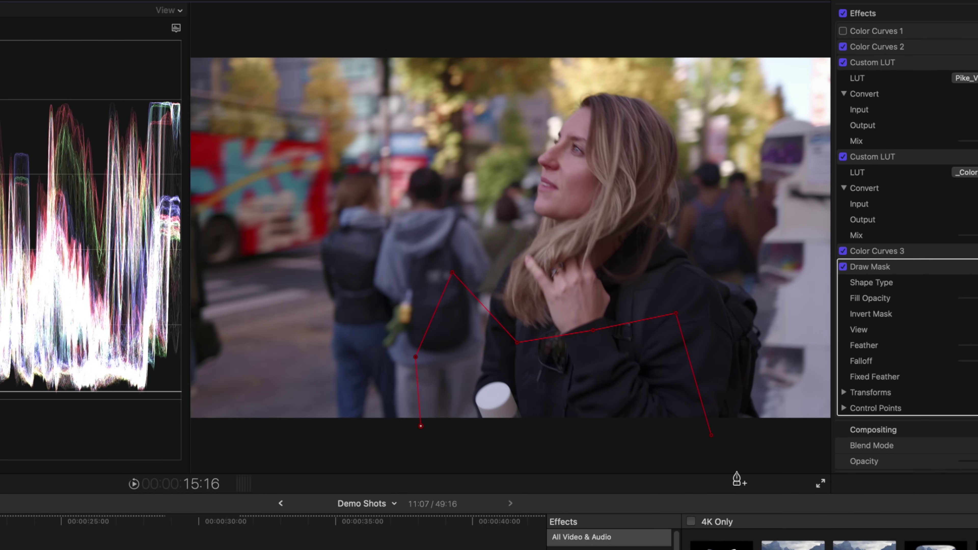
left_click(712, 436)
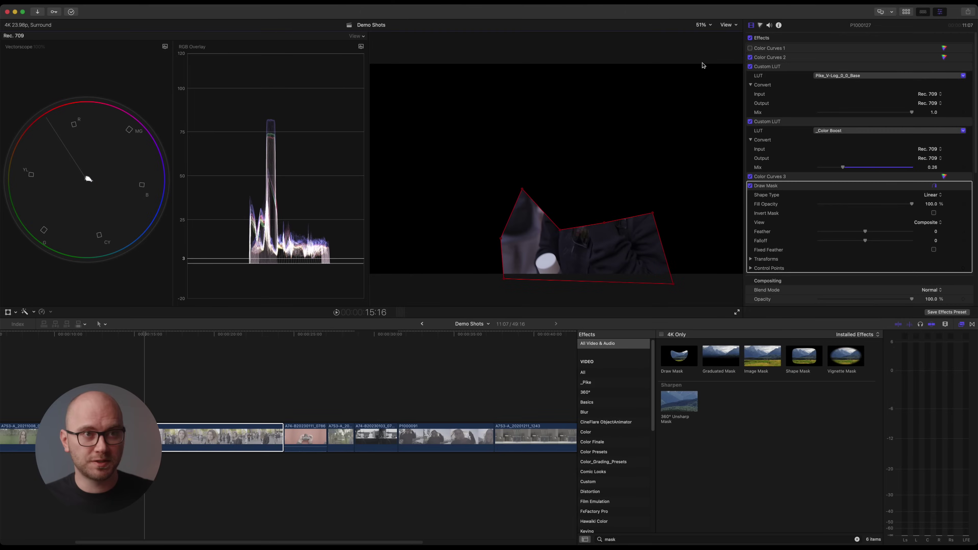
- Enable Color Curves 1 on the masked street clip and open its curves
left_click(860, 51)
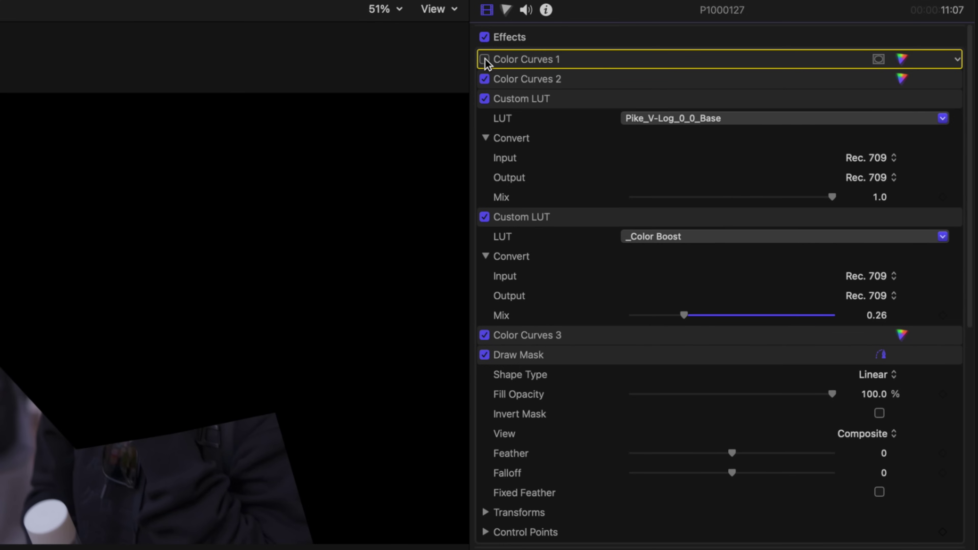
left_click(484, 59)
double_click(553, 59)
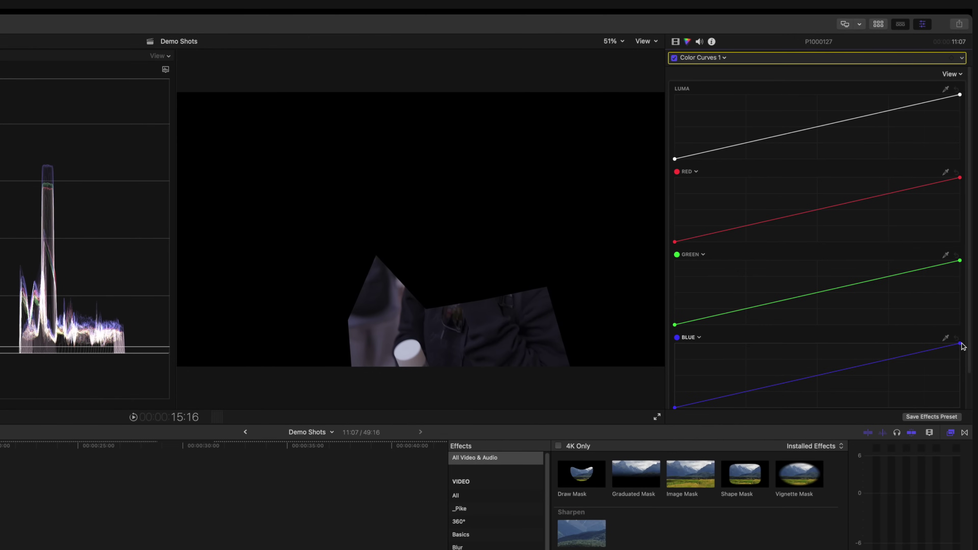
- Neutralize the masked area: lower the blue and pull in the red highlight point in Color Curves 1, and nudge Color Curves 3's green shadow point inward
mouse_move(960, 346)
left_mouse_down()
mouse_move(962, 362)
mouse_move(969, 340)
mouse_move(936, 339)
mouse_move(964, 345)
left_mouse_up()
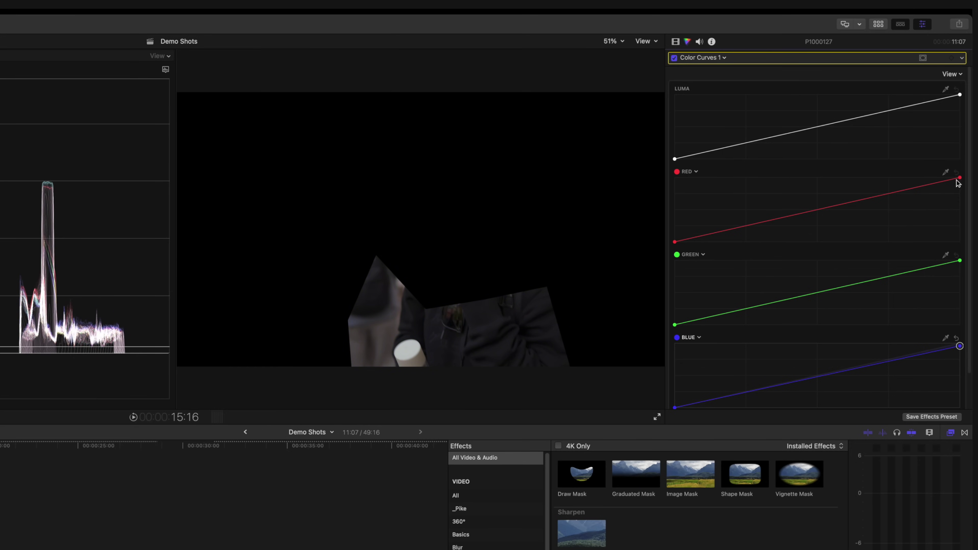
left_click_drag(960, 178, 958, 178)
left_click(675, 59)
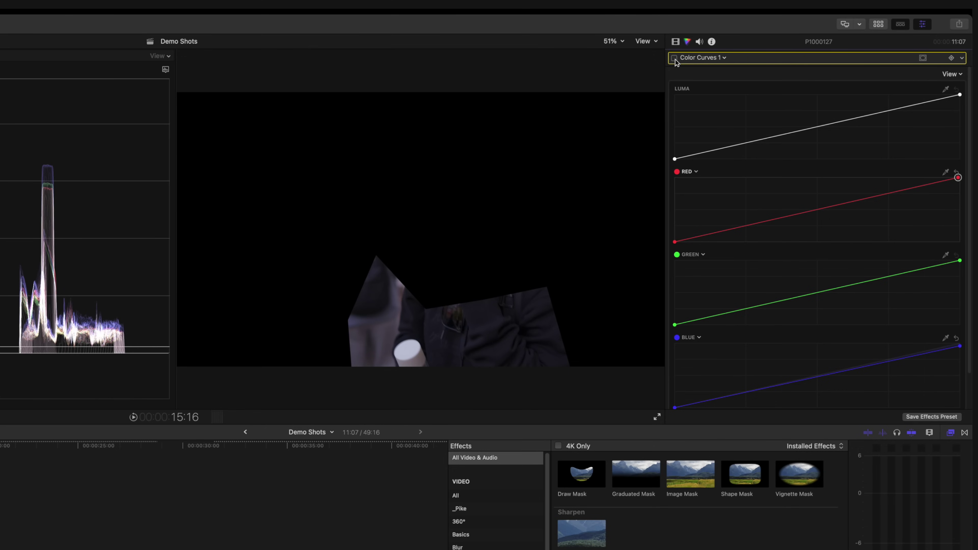
left_click(674, 58)
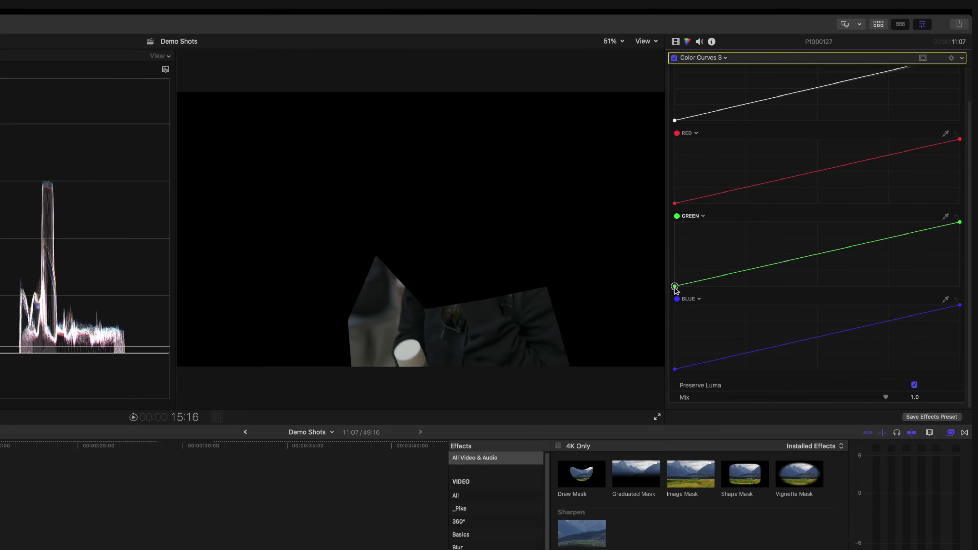
left_click_drag(674, 287, 675, 287)
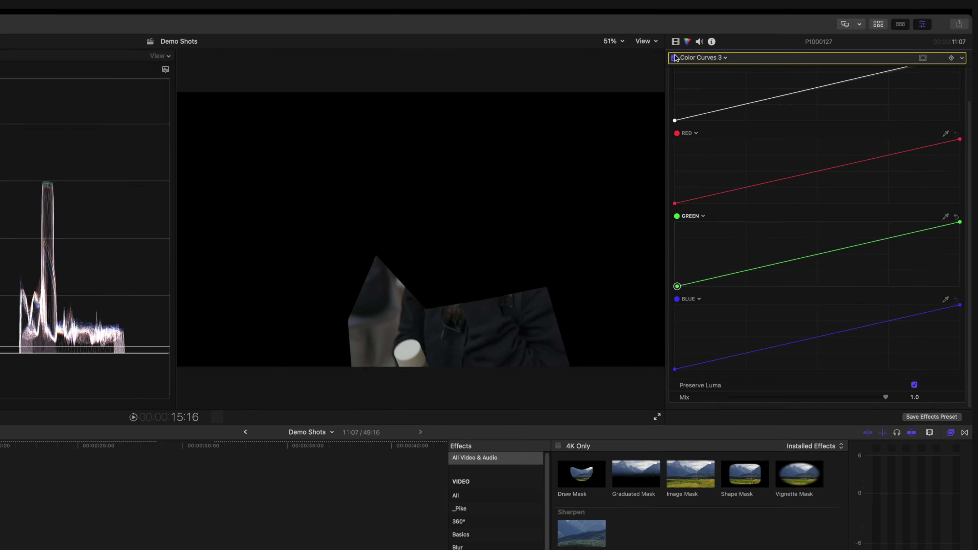
- Disable Draw Mask on the street clip and compare the full frame with and without Color Curves 1
left_click(675, 42)
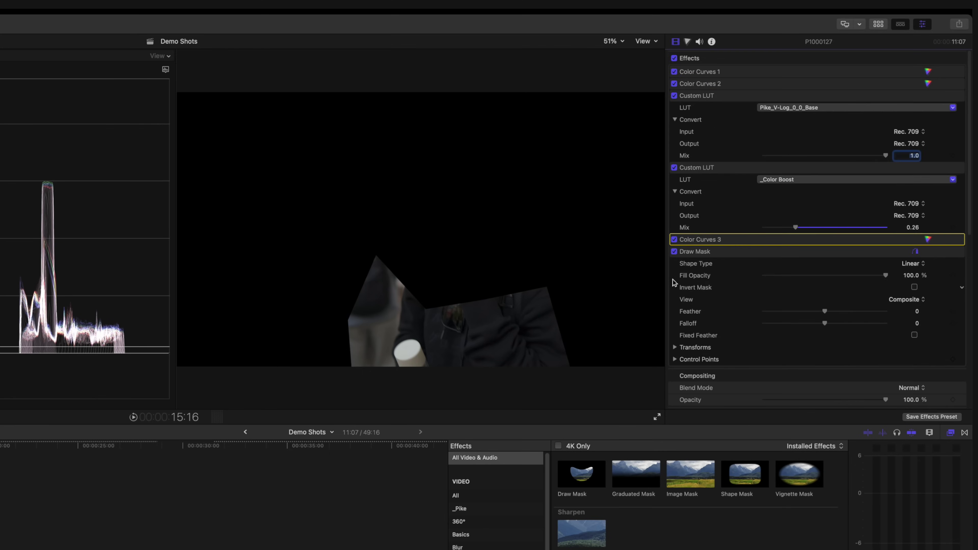
left_click(675, 252)
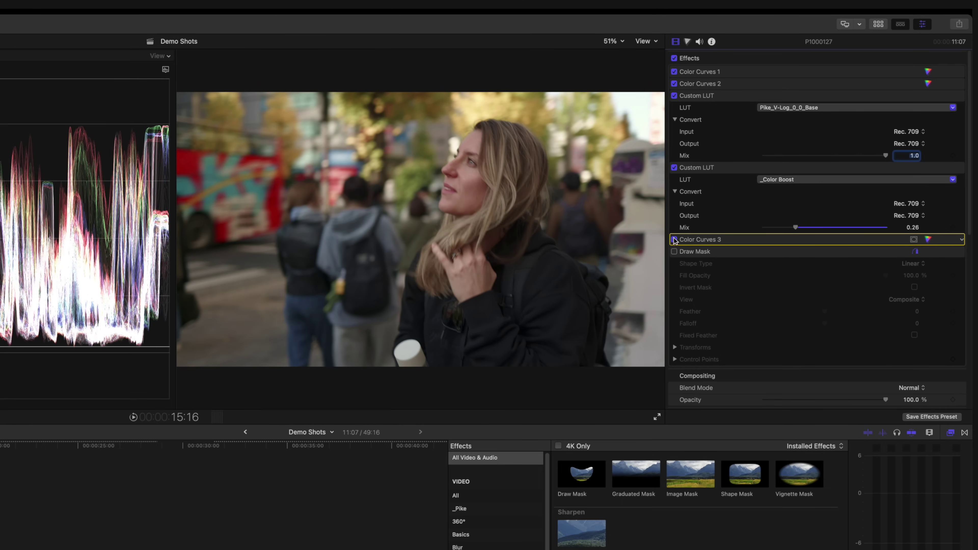
left_click(674, 72)
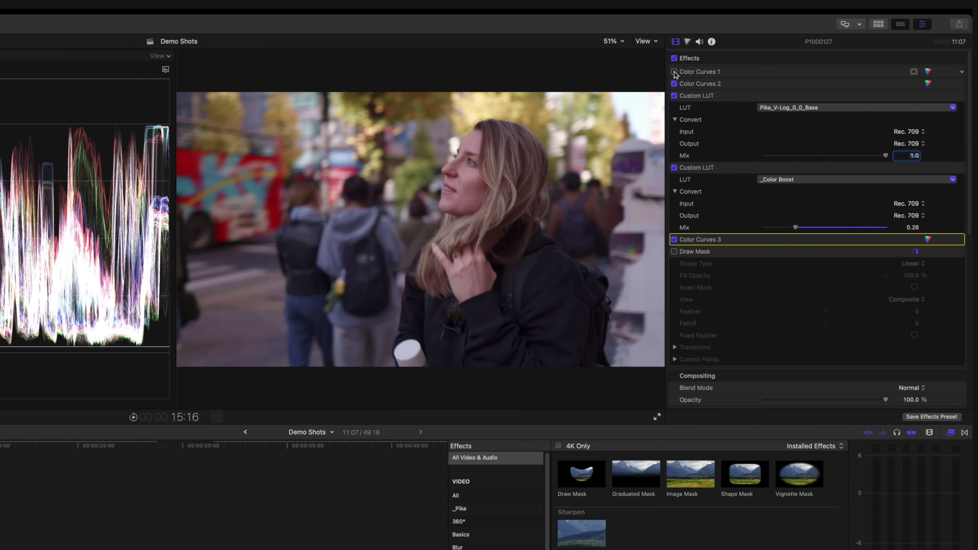
left_click(674, 72)
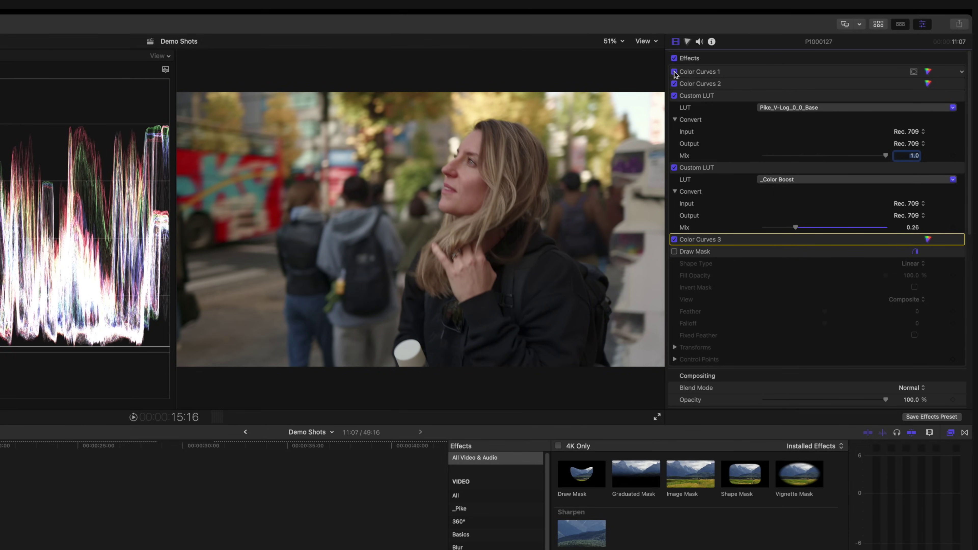
left_click(673, 71)
- Set the Mix of Color Curves 1 to 0.59 and compare the street clip with and without the correction
left_click(690, 72)
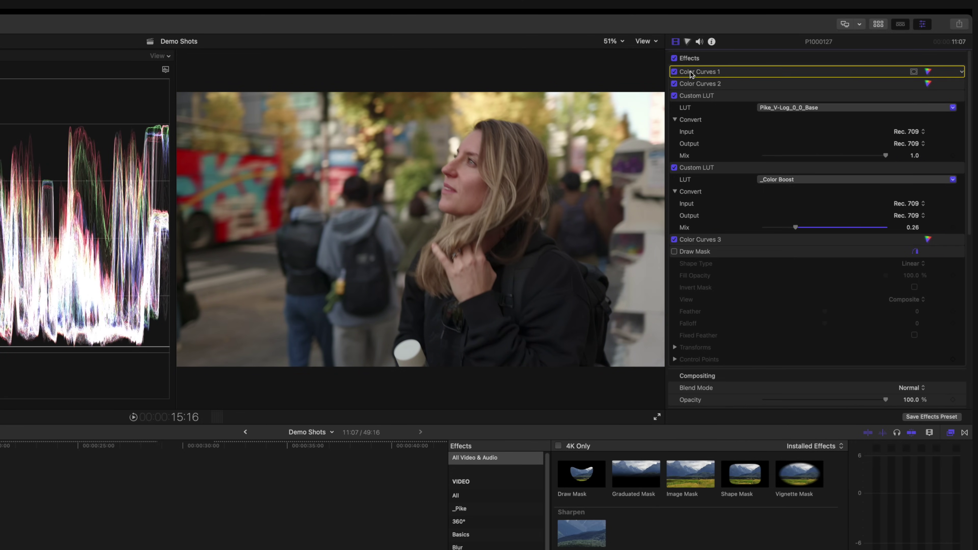
key("super+6")
left_click_drag(885, 396, 756, 396)
left_click_drag(676, 395, 514, 398)
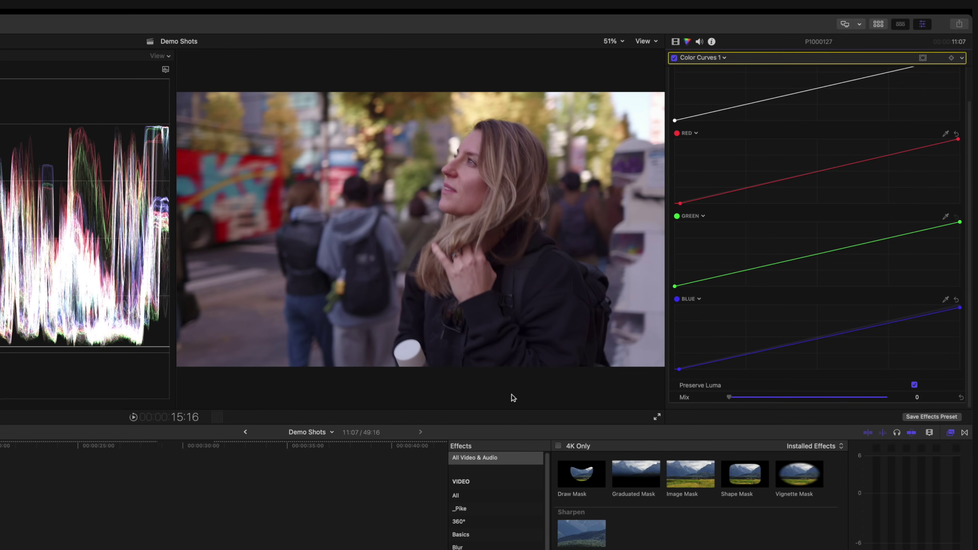
left_click_drag(726, 405, 807, 417)
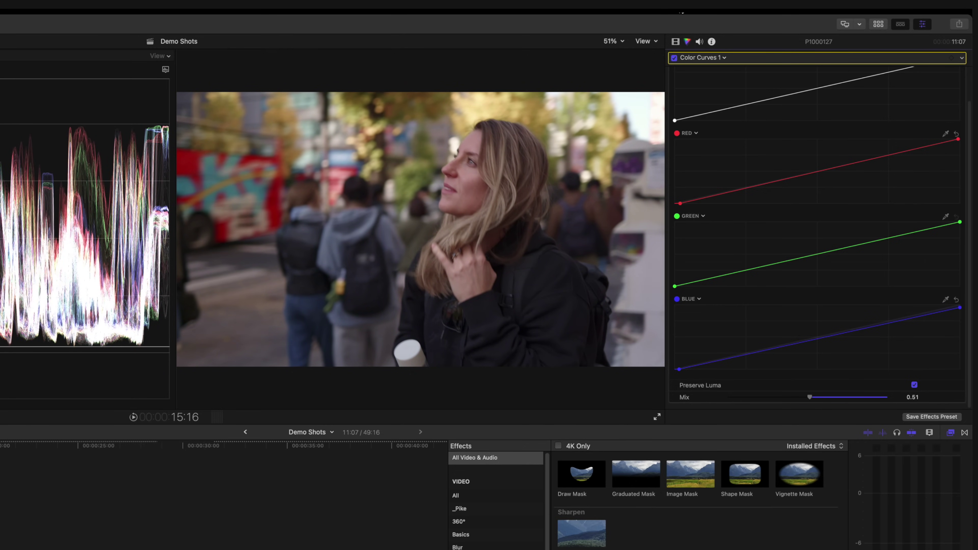
mouse_move(808, 401)
left_mouse_down()
mouse_move(725, 400)
mouse_move(819, 410)
left_mouse_up()
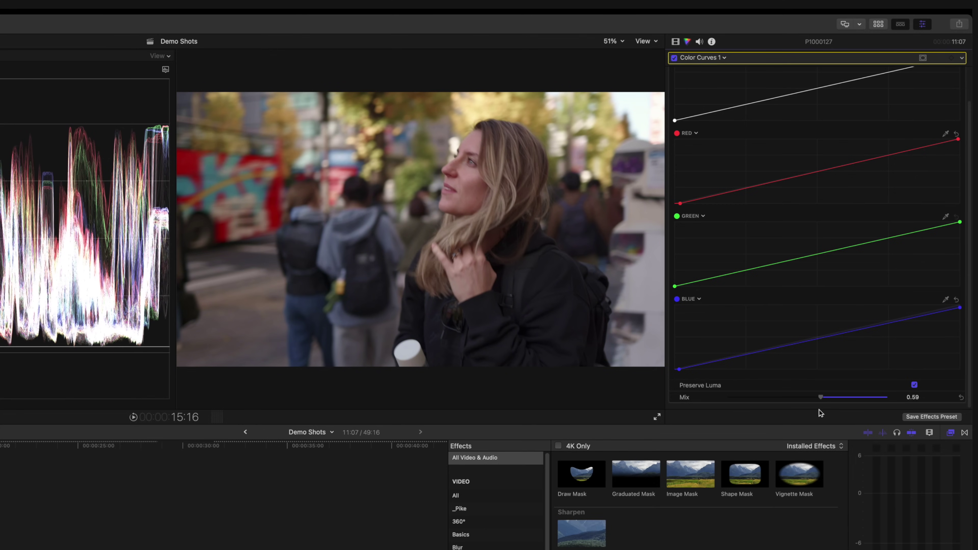
left_click(675, 41)
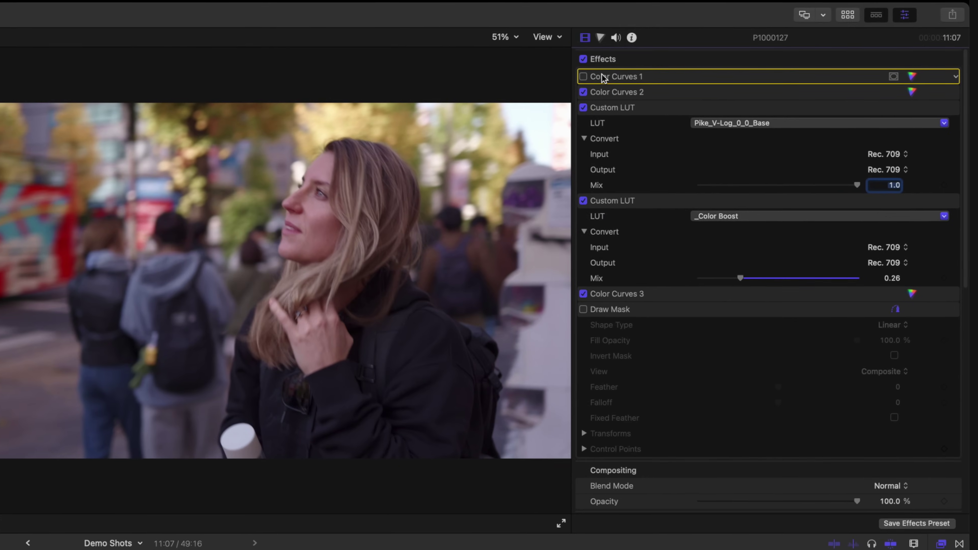
left_click(750, 48)
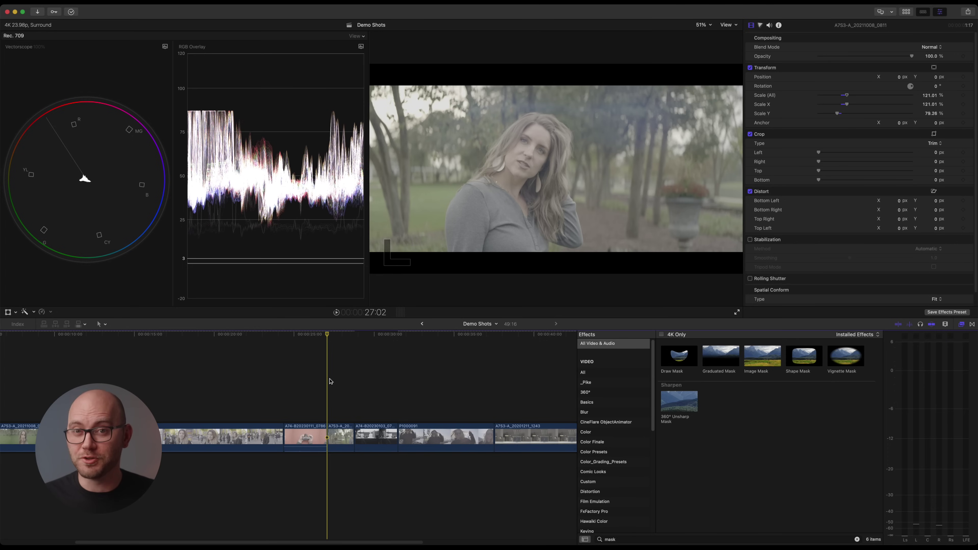
- Clear the effects search and apply the Base Grade SL3 preset from the _Pike category to clip A7S3-A_20211008_0811
left_click(340, 437)
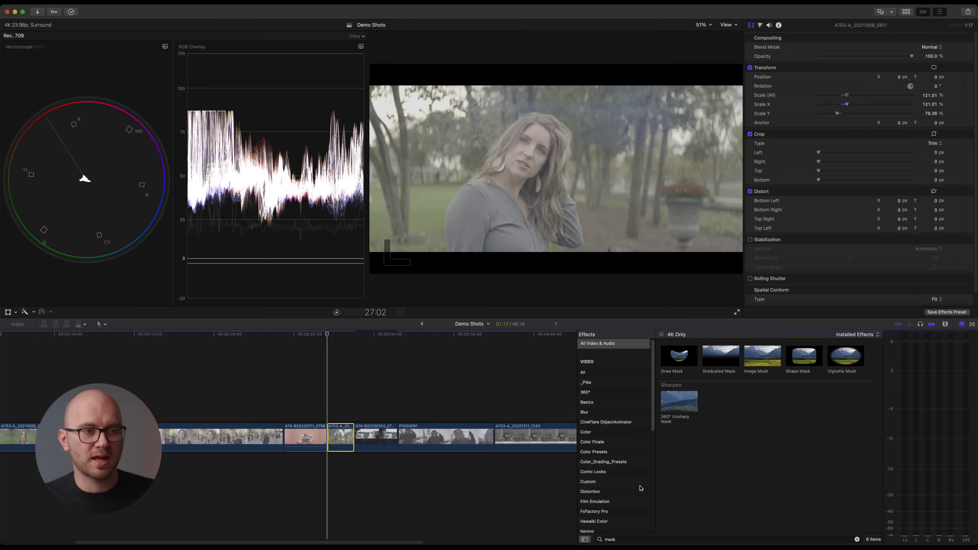
left_click(855, 539)
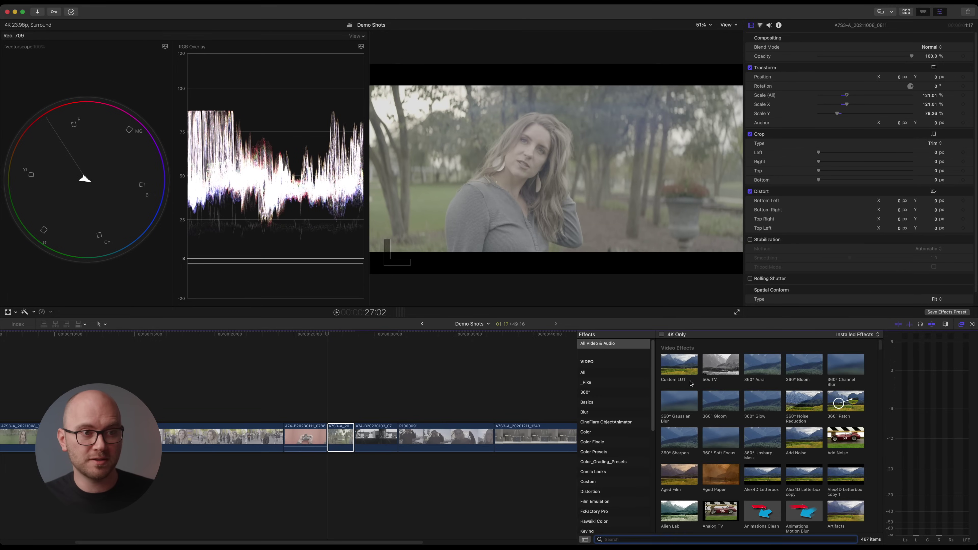
left_click(585, 383)
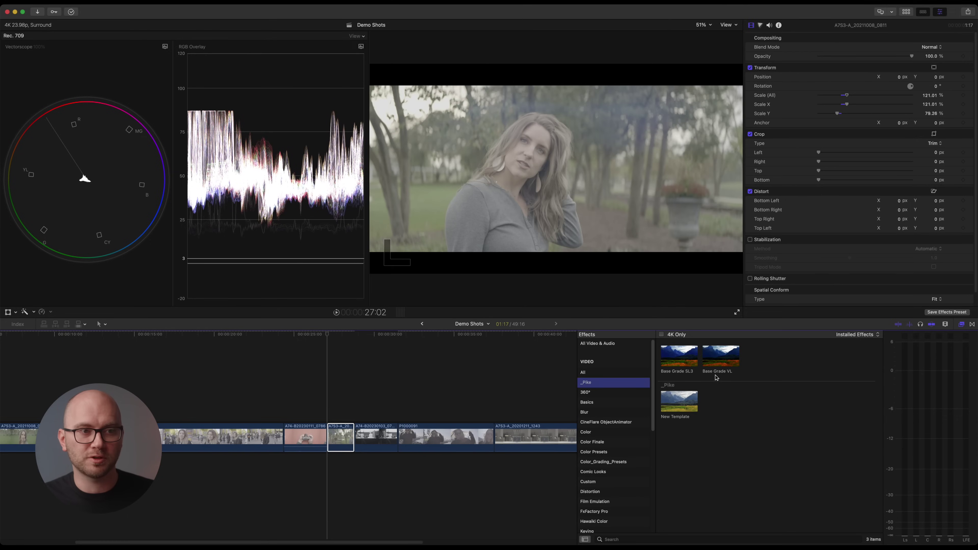
left_click_drag(680, 358, 340, 437)
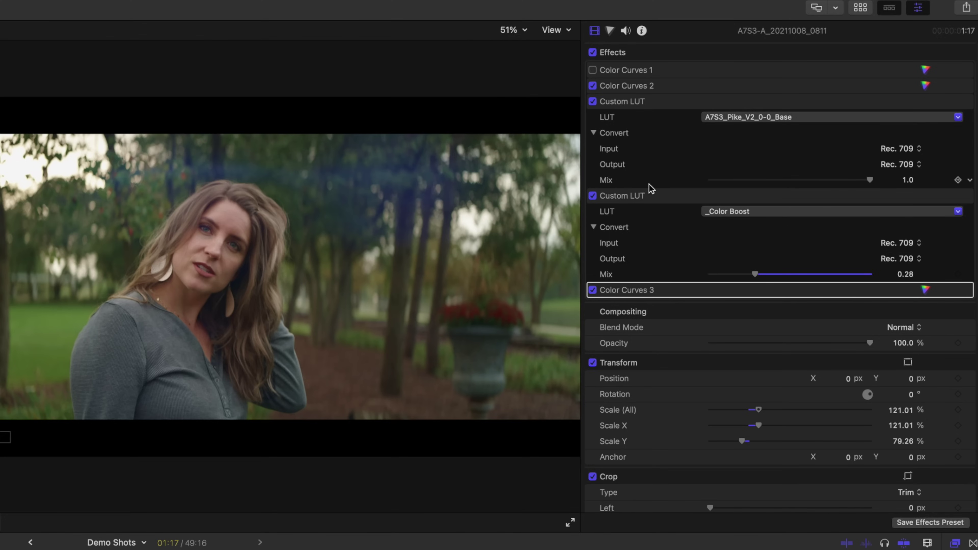
- Set the Mix of Color Curves 2 to 0.53 on the park clip
double_click(650, 87)
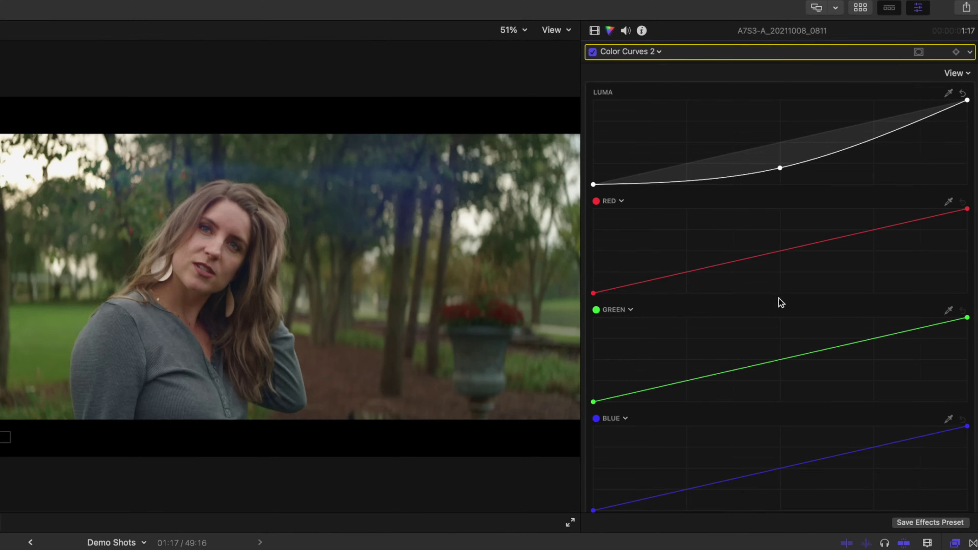
scroll(780, 308, "down", 3)
left_click_drag(790, 502, 771, 496)
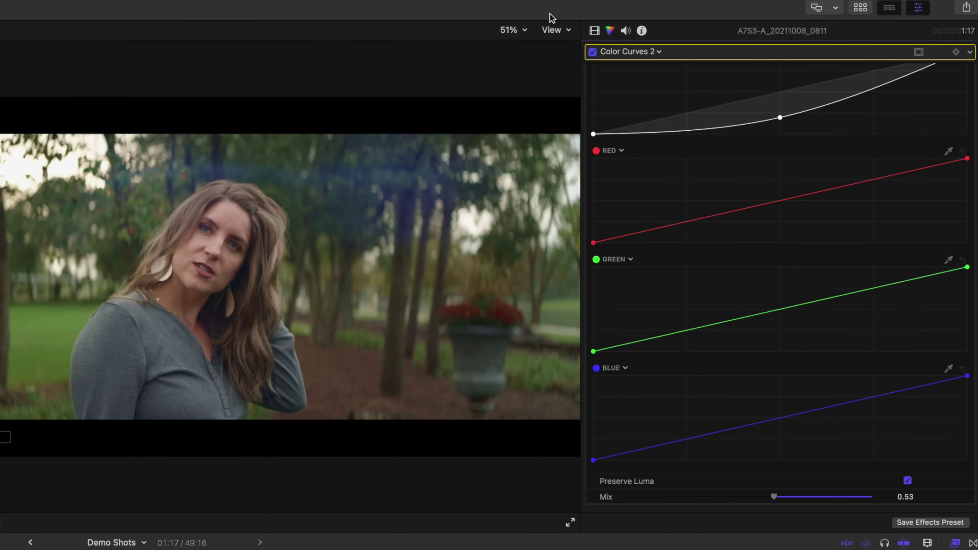
- Open Color Curves 3 on the park clip and switch the waveform scope from RGB Overlay to Luma
left_click(594, 30)
double_click(657, 290)
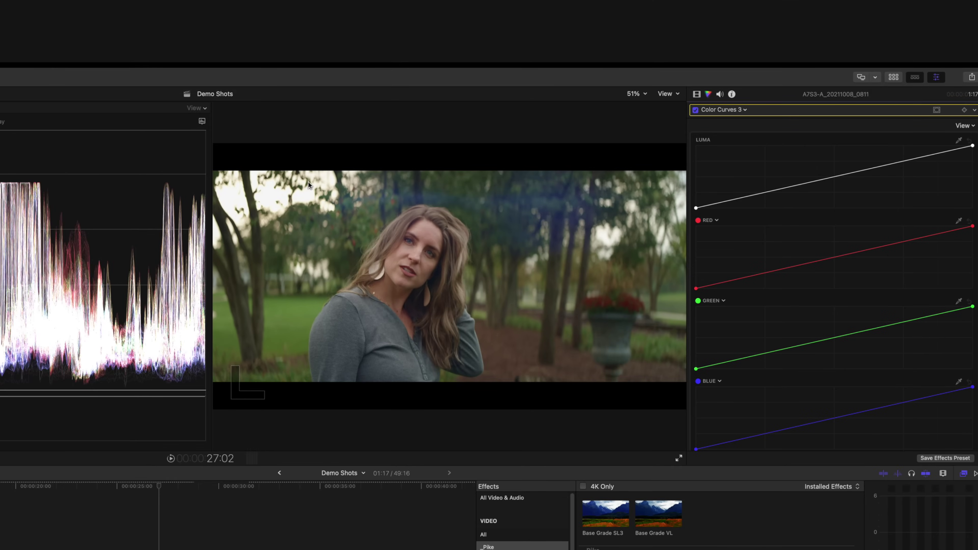
left_click(202, 121)
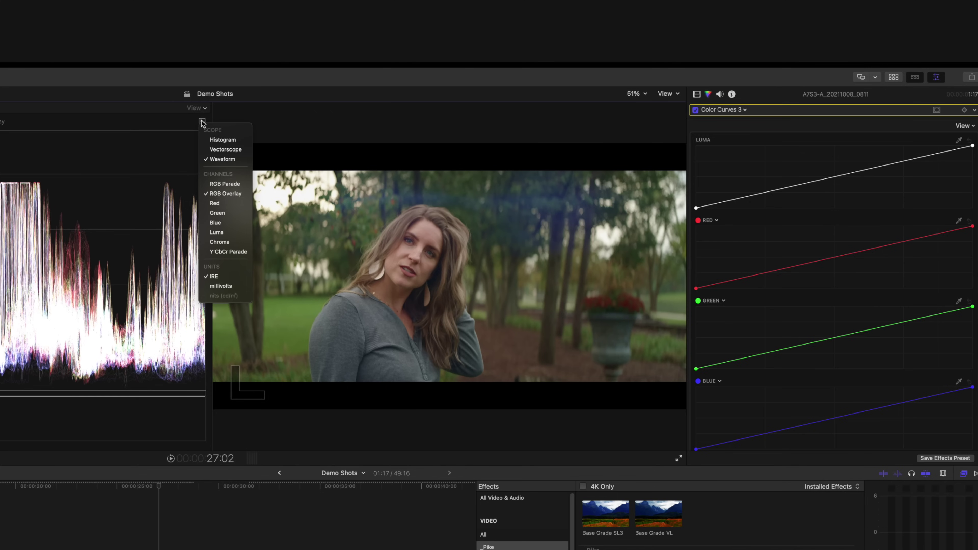
left_click(233, 233)
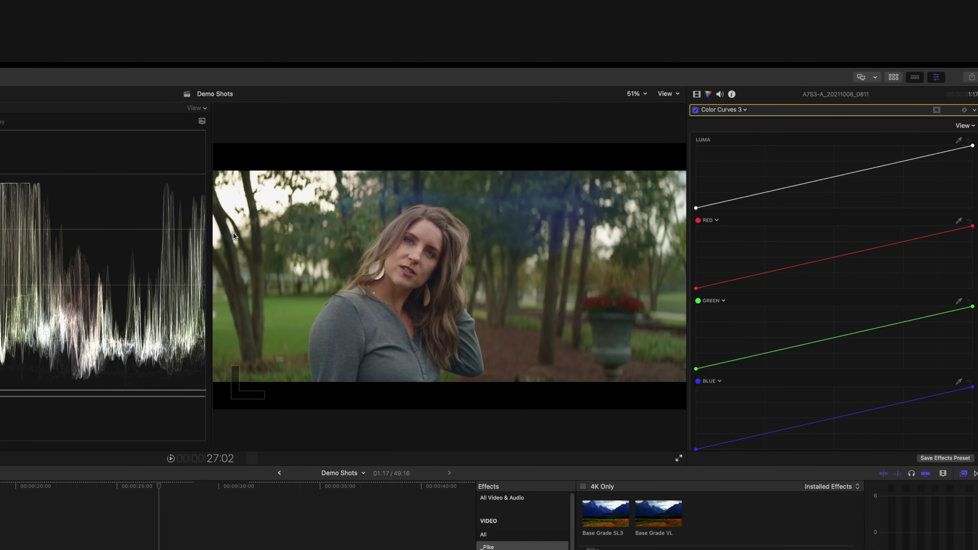
- Pull the luma curve's black and white points slightly inward in Color Curves 3 and compare with and without the correction
left_click_drag(695, 208, 704, 208)
left_click_drag(973, 146, 966, 146)
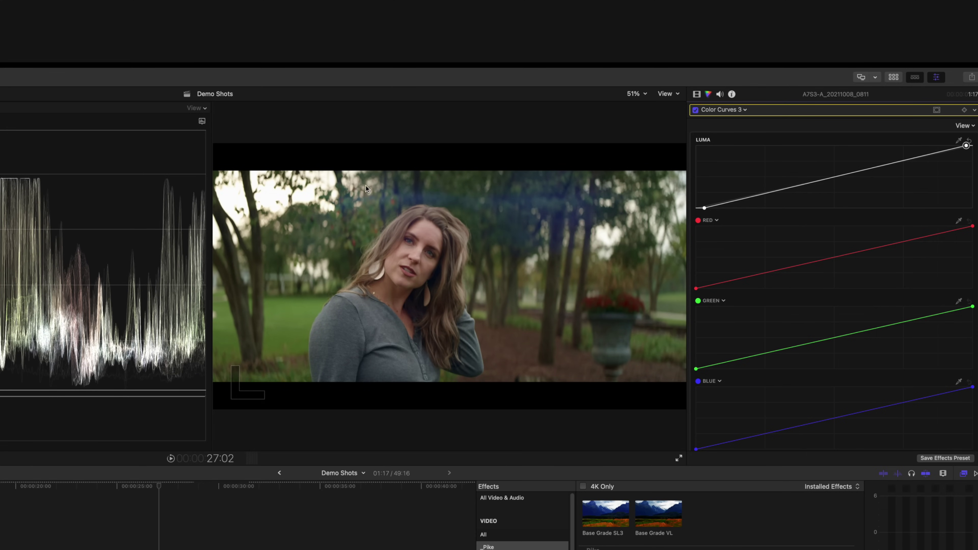
left_click_drag(966, 145, 962, 146)
left_click(695, 109)
left_click(695, 110)
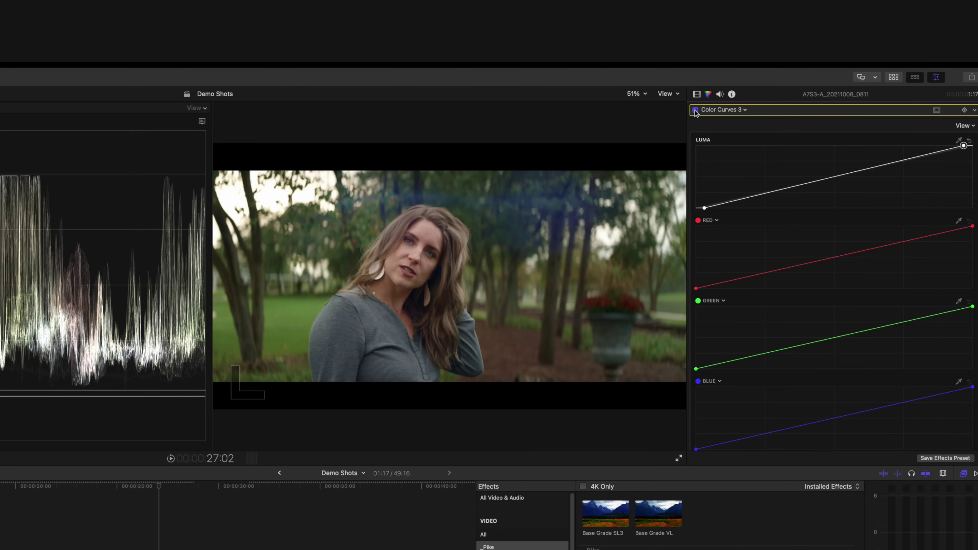
- Enable Color Curves 1 on the park clip and shift its green curve's black point slightly inward
key("ctrl+super+4")
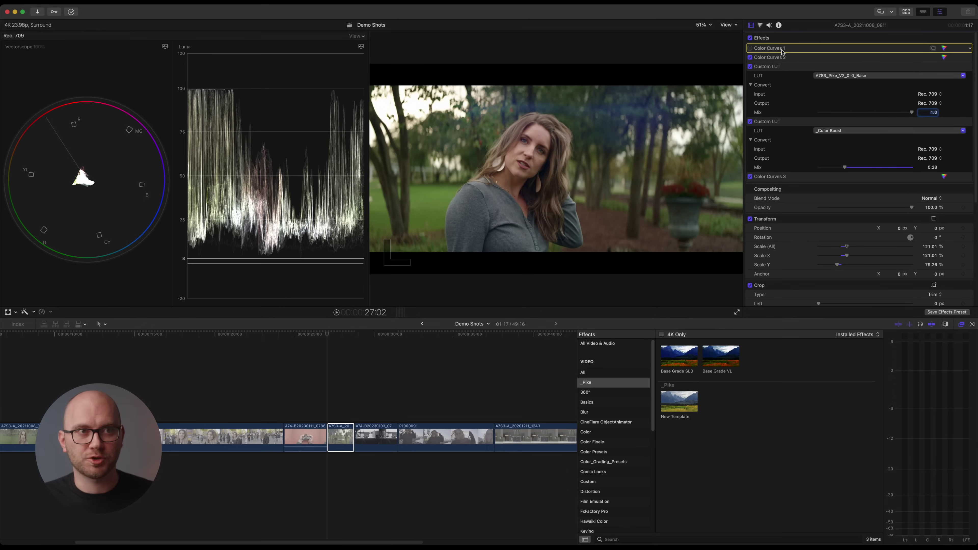
left_click(749, 48)
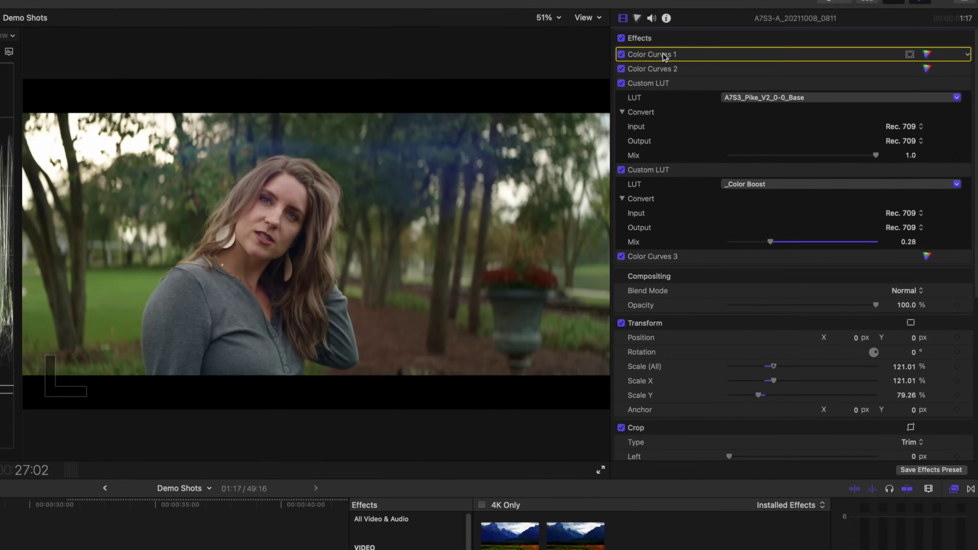
left_click(662, 54)
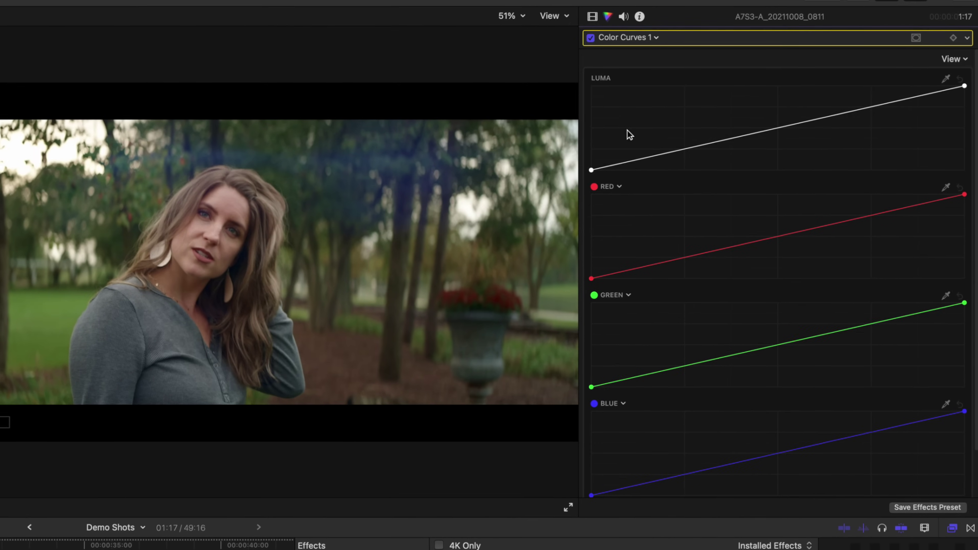
left_click_drag(593, 393, 595, 392)
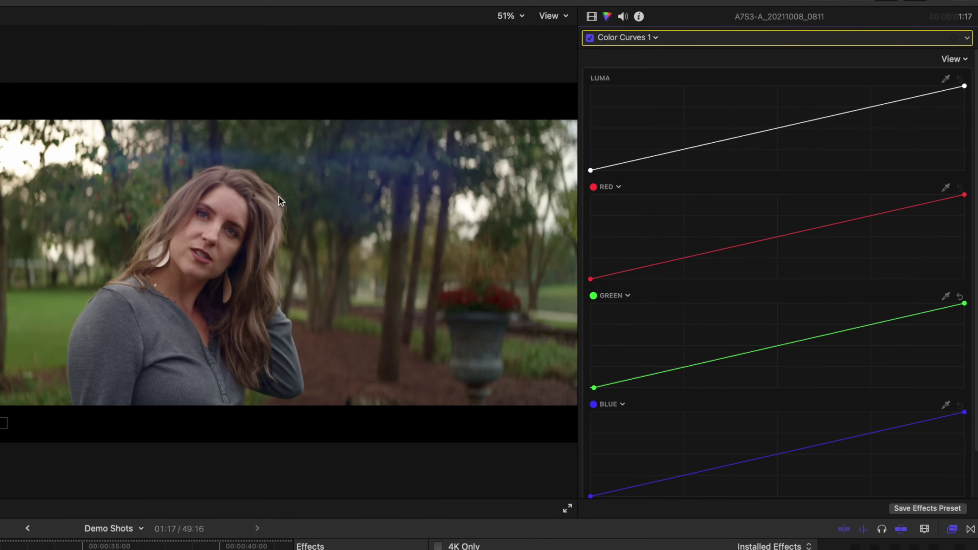
- Add a Hue/Saturation Curves correction and sample the blue haze in the trees for the Hue vs Hue curve
left_click(655, 37)
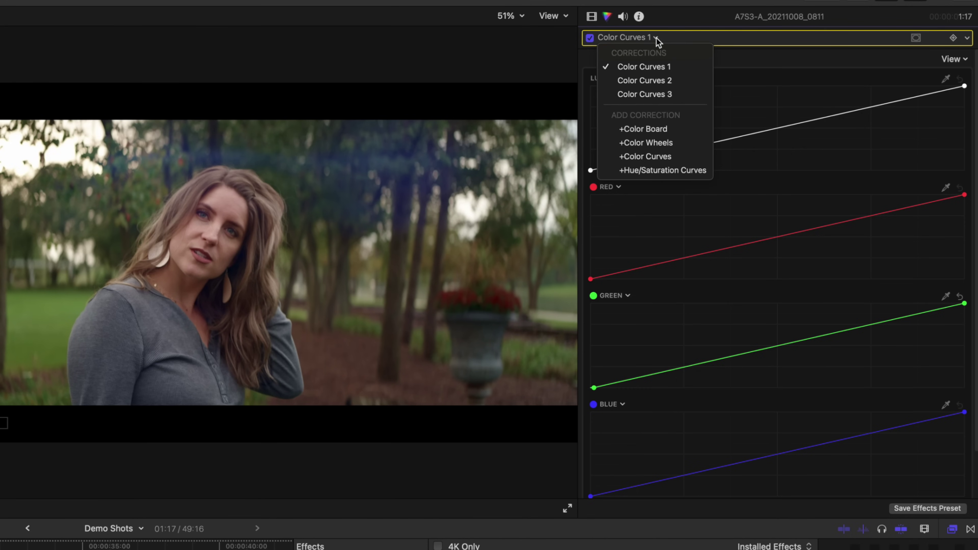
left_click(697, 176)
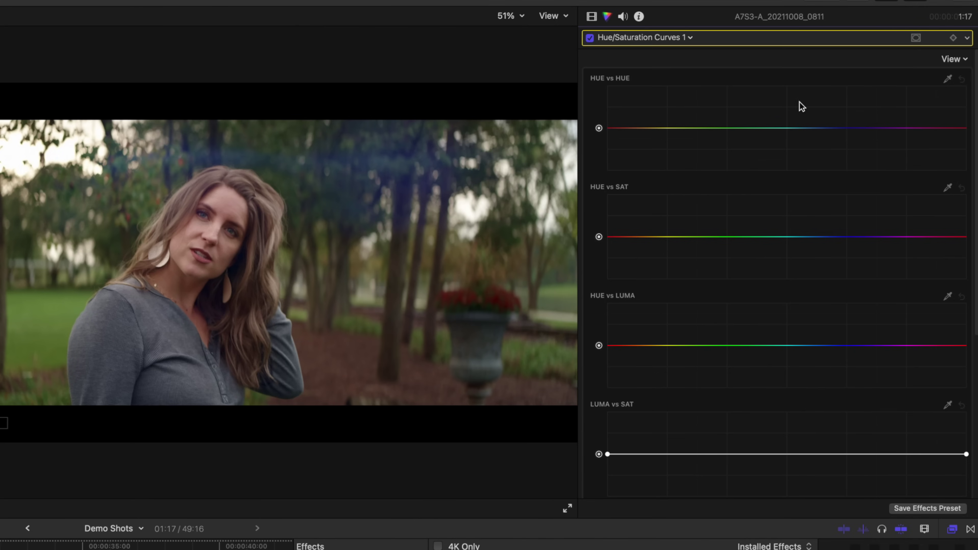
left_click(948, 79)
left_click(396, 168)
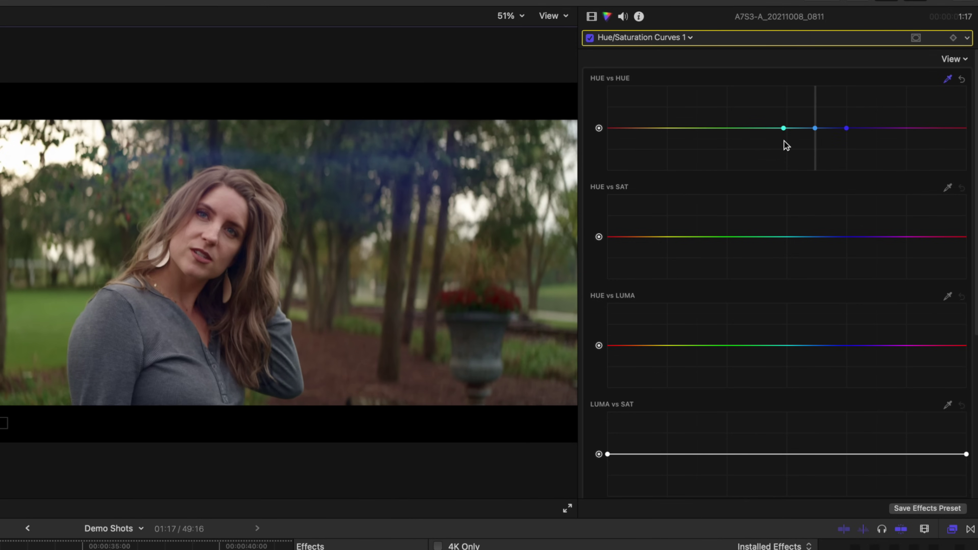
- Raise the sampled blue point on the Hue vs Hue curve and spread its two outer points to widen the affected hue range
left_click_drag(814, 128, 802, 96)
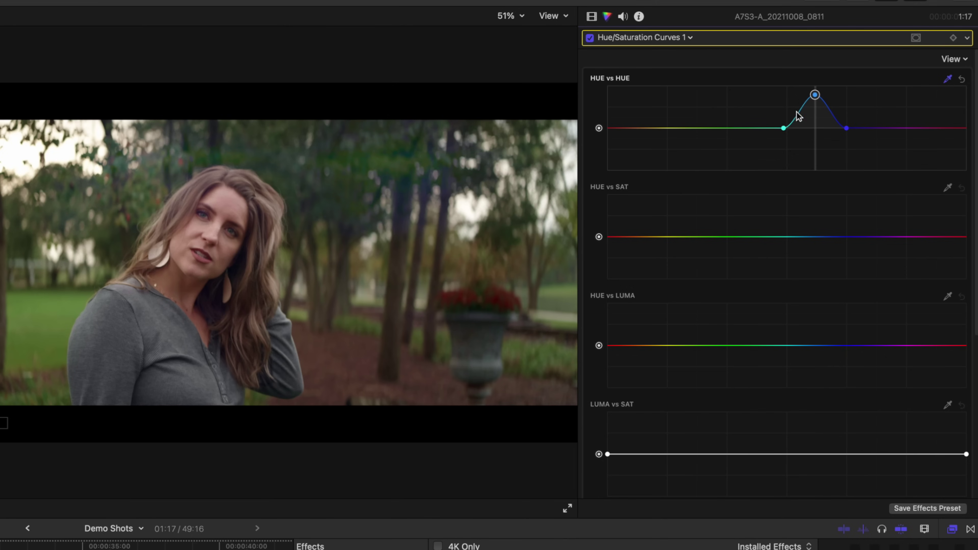
mouse_move(784, 129)
left_mouse_down()
mouse_move(723, 135)
mouse_move(774, 134)
left_mouse_up()
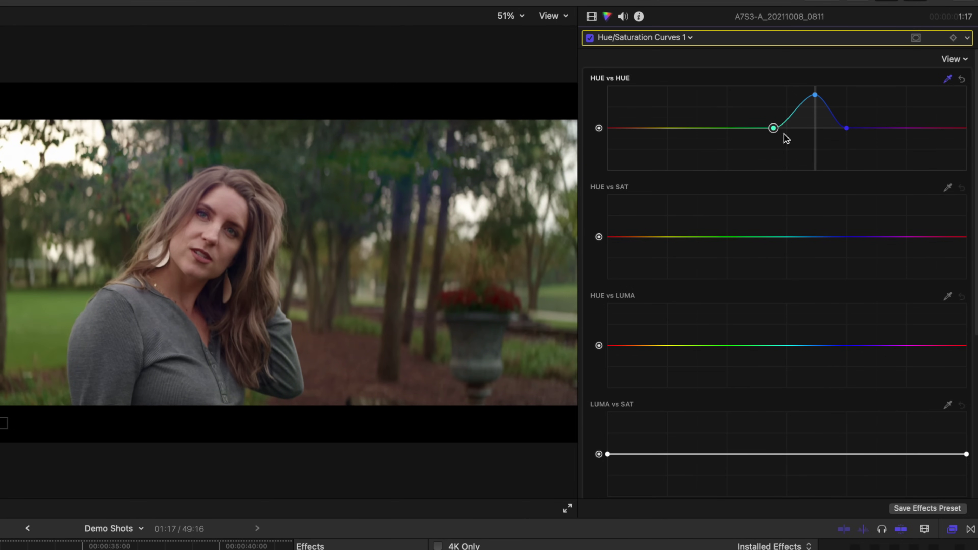
left_click_drag(847, 129, 870, 129)
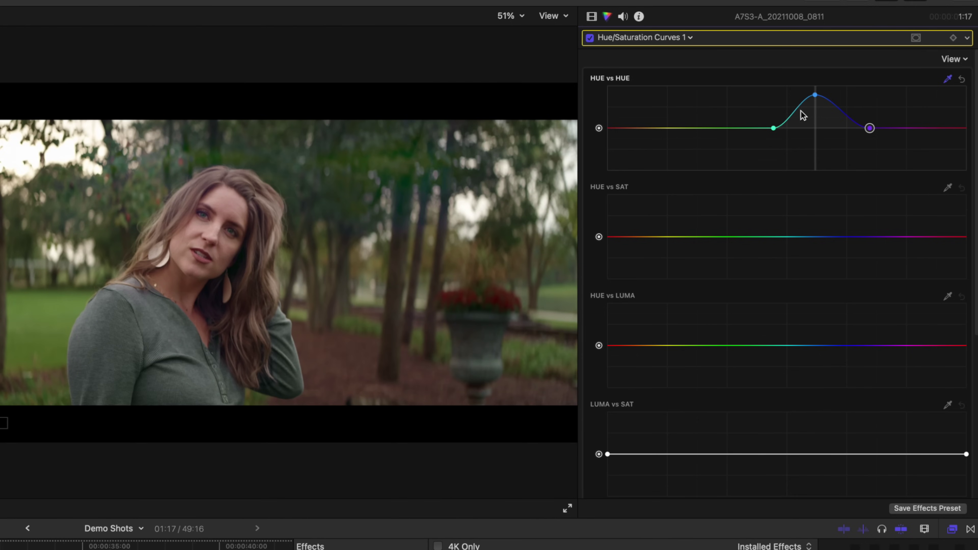
- Broaden the Hue vs Hue blue peak into a flat plateau with raised points on its cyan and blue sides
left_click_drag(815, 95, 844, 96)
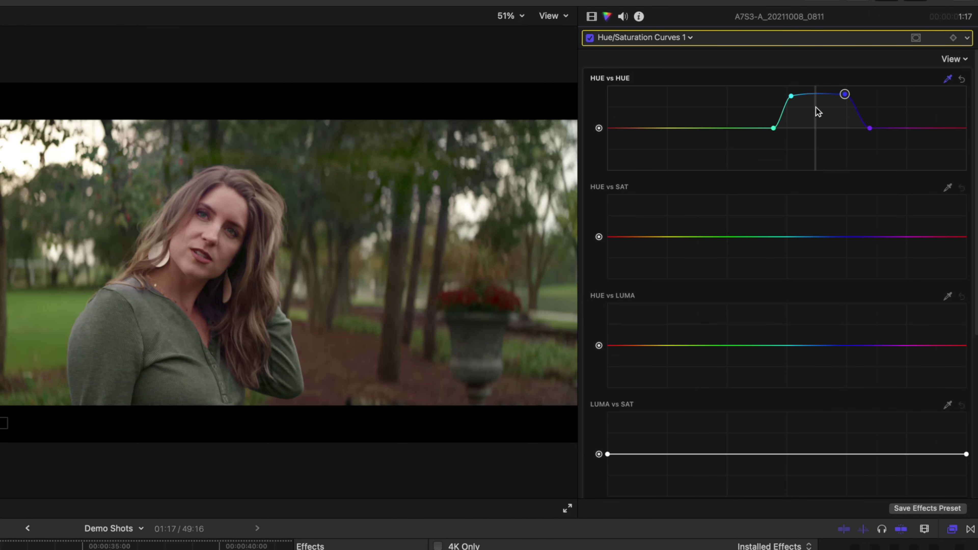
left_click(790, 96)
- Sample the blue haze in the trees for the Hue vs Sat curve and desaturate it with a lowered plateau and widened outer points
left_click(947, 188)
left_click(390, 164)
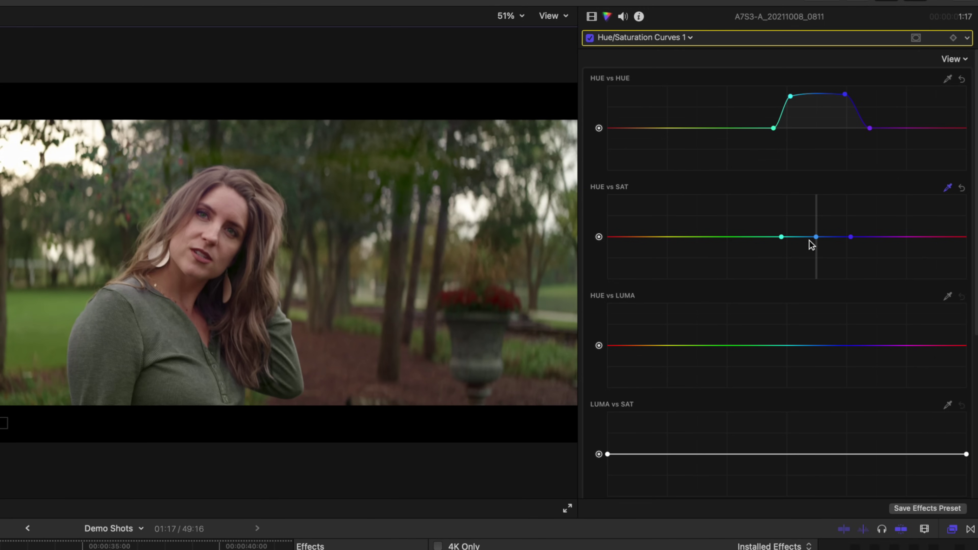
left_click_drag(816, 238, 816, 255)
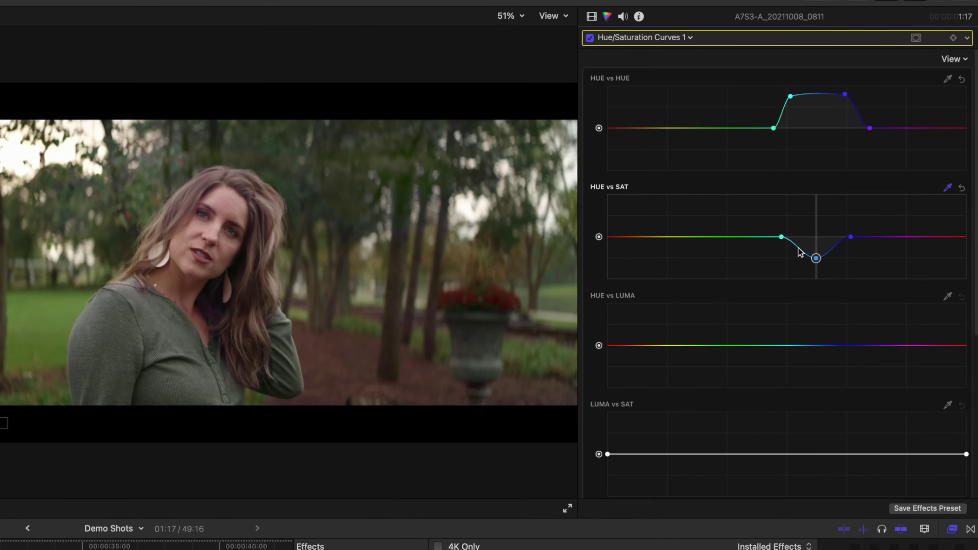
left_click_drag(788, 248, 835, 260)
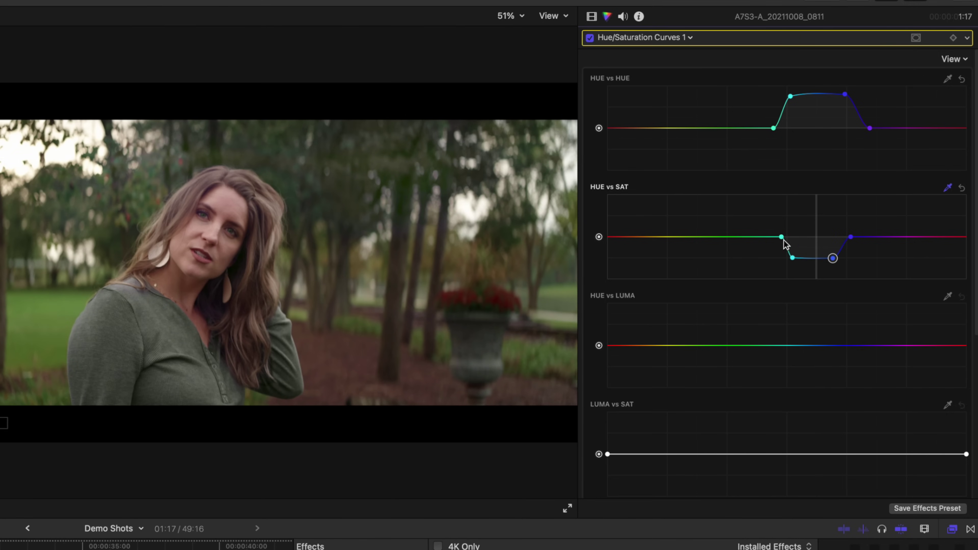
left_click_drag(779, 234, 770, 237)
left_click_drag(850, 237, 792, 254)
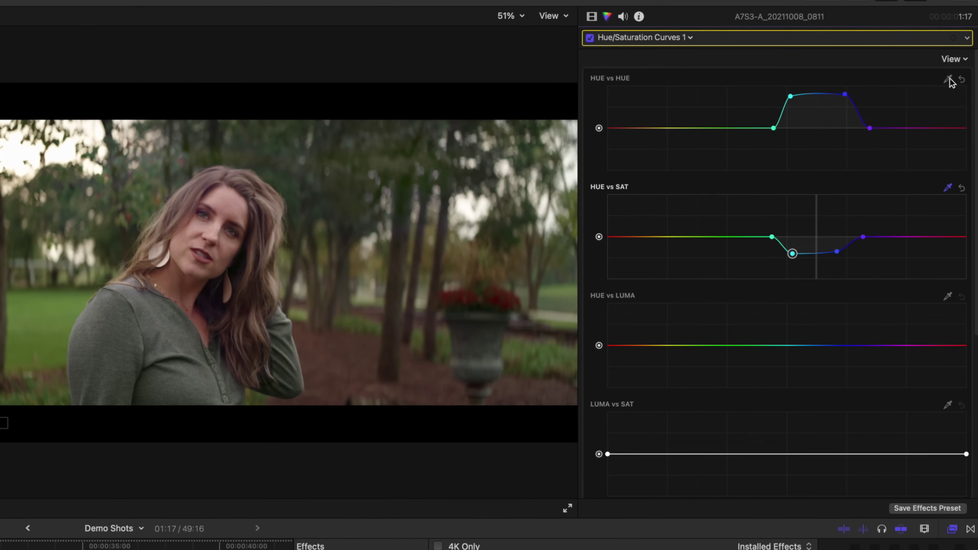
- Sample the green grass for Hue vs Hue and Hue vs Sat, slightly raising its hue point and slightly lowering its saturation point
left_click(949, 79)
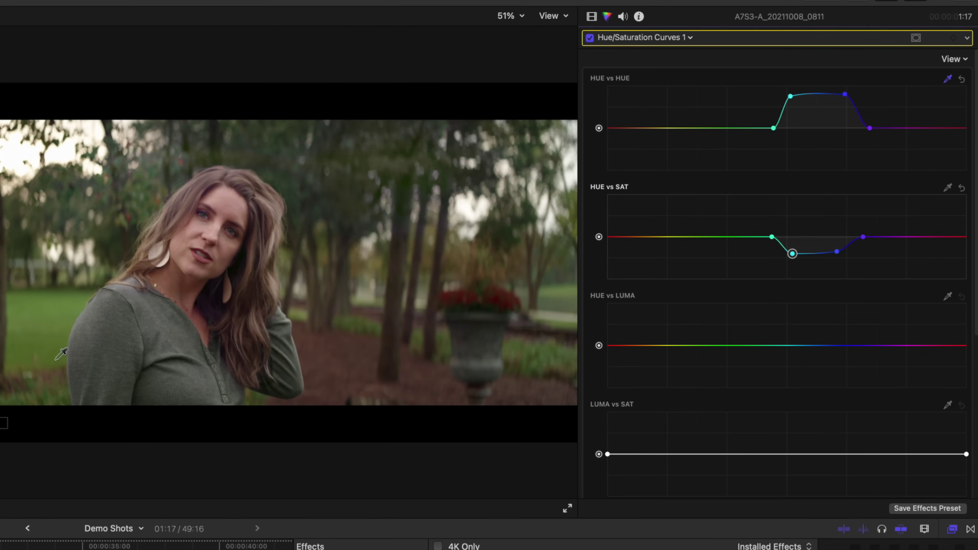
left_click(45, 324)
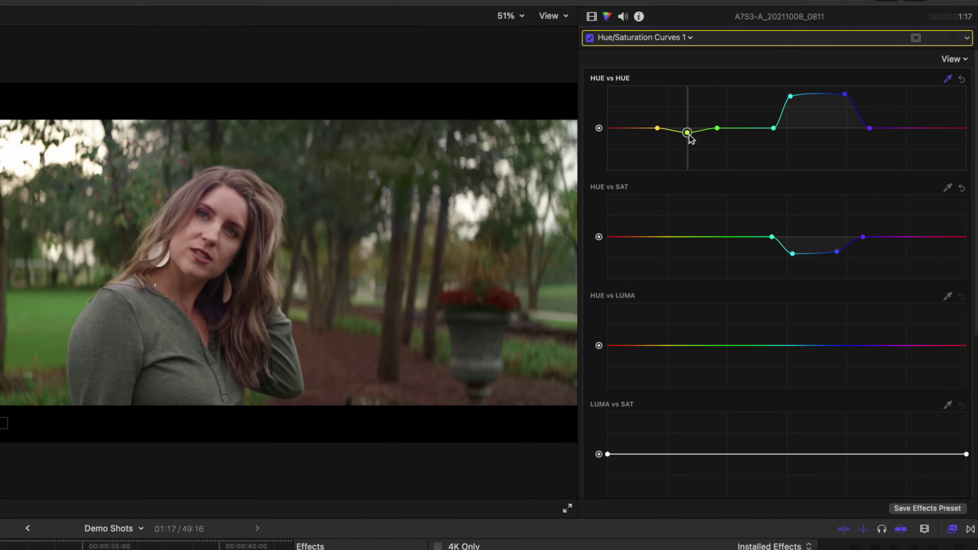
left_click_drag(689, 128, 691, 129)
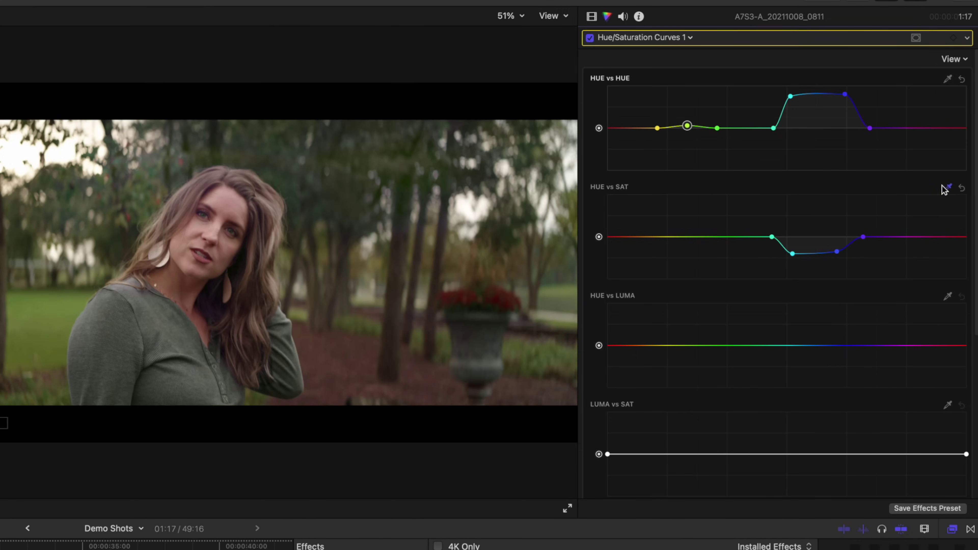
left_click(48, 334)
mouse_move(689, 242)
left_mouse_down()
mouse_move(687, 262)
mouse_move(688, 246)
left_mouse_up()
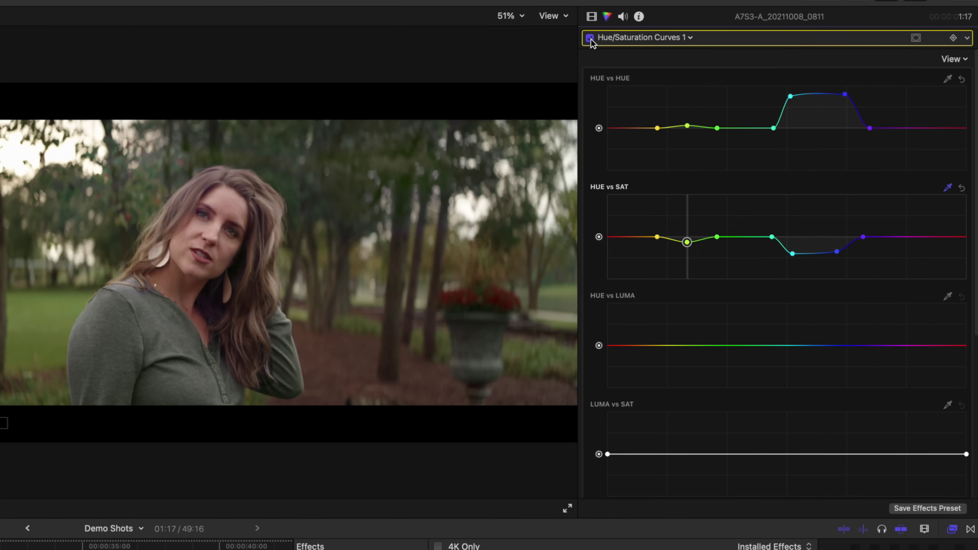
- Sweep the Mix of Hue/Saturation Curves 1 down and back up to compare with and without the correction
scroll(600, 385, "down", 10)
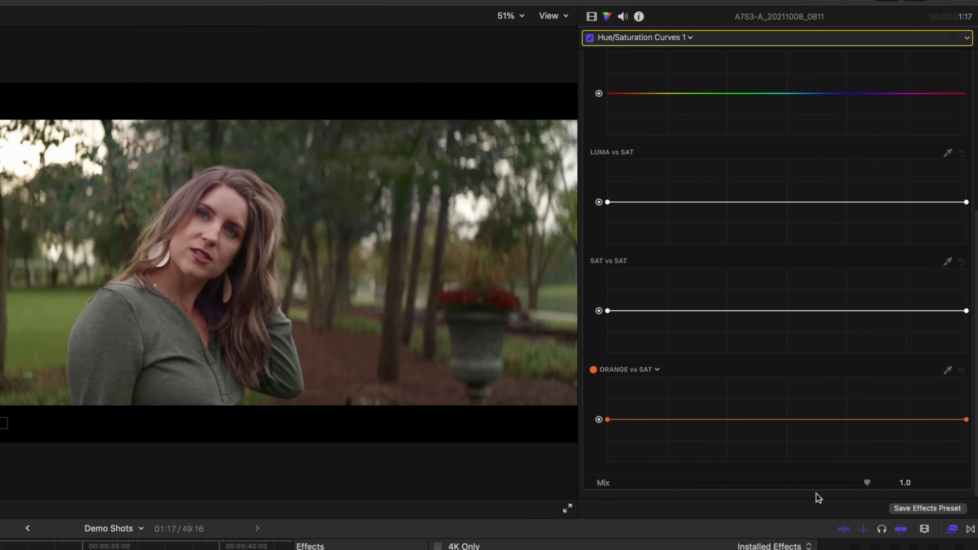
left_click_drag(867, 482, 582, 483)
left_click_drag(678, 493, 797, 489)
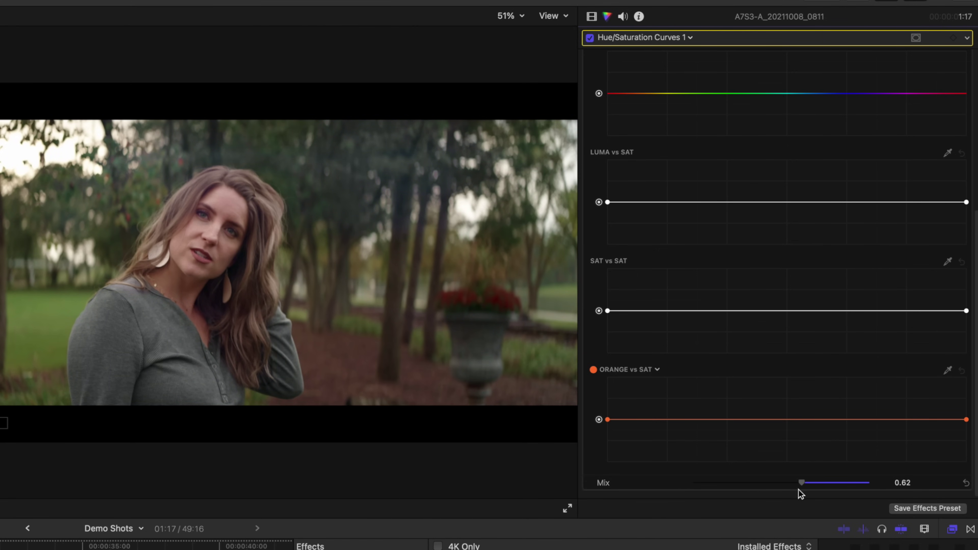
left_click_drag(815, 489, 875, 430)
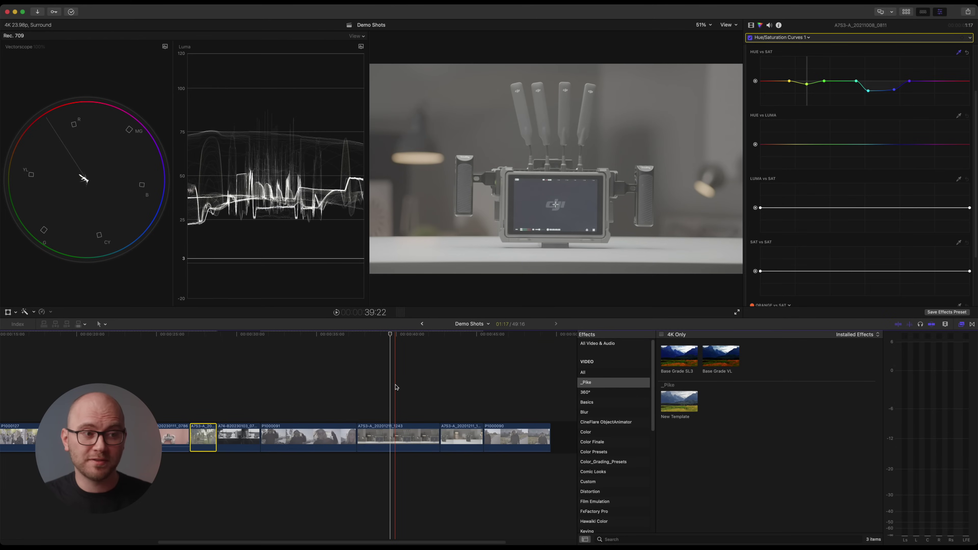
- Apply the Base Grade SL3 preset to the log clip of the monitor with four antennas
left_click(398, 435)
key("space")
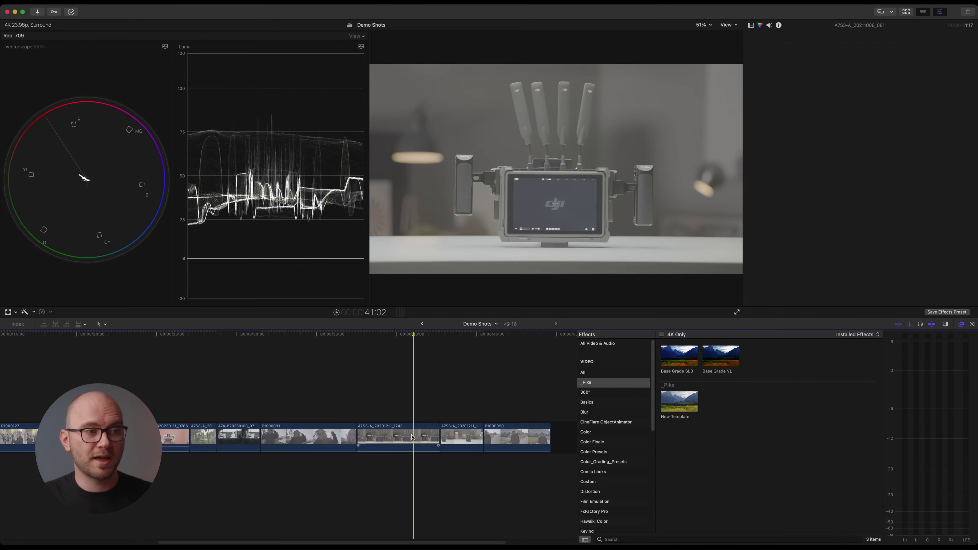
left_click_drag(679, 360, 396, 434)
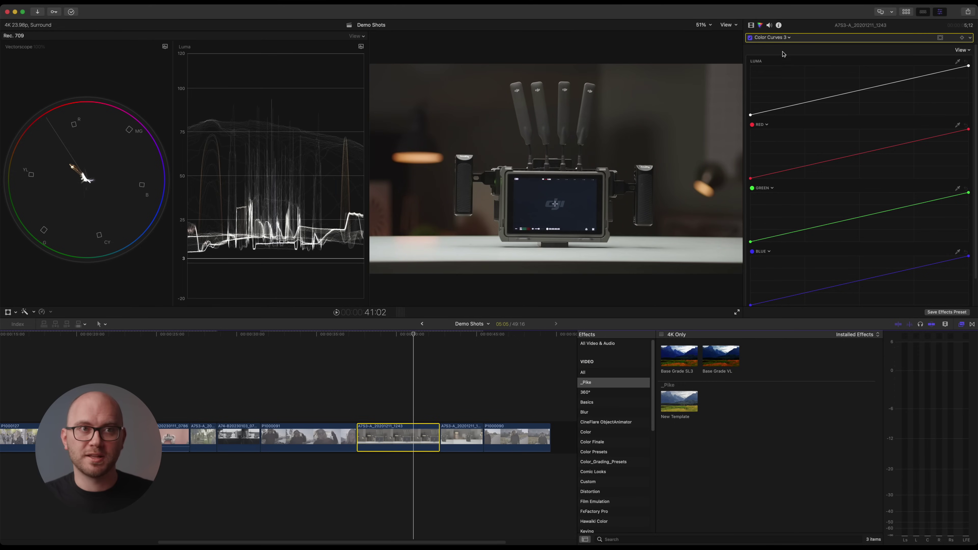
- Pull the luma curve's black and white points slightly inward in Color Curves 3 and lift a point in the highlights
left_click(751, 26)
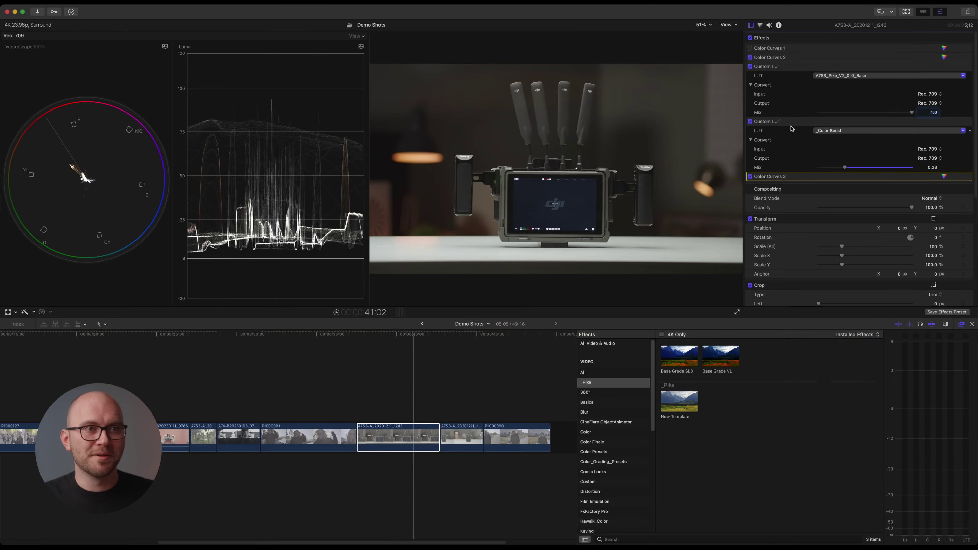
double_click(785, 178)
left_click_drag(752, 115, 755, 115)
left_click_drag(968, 66, 908, 73)
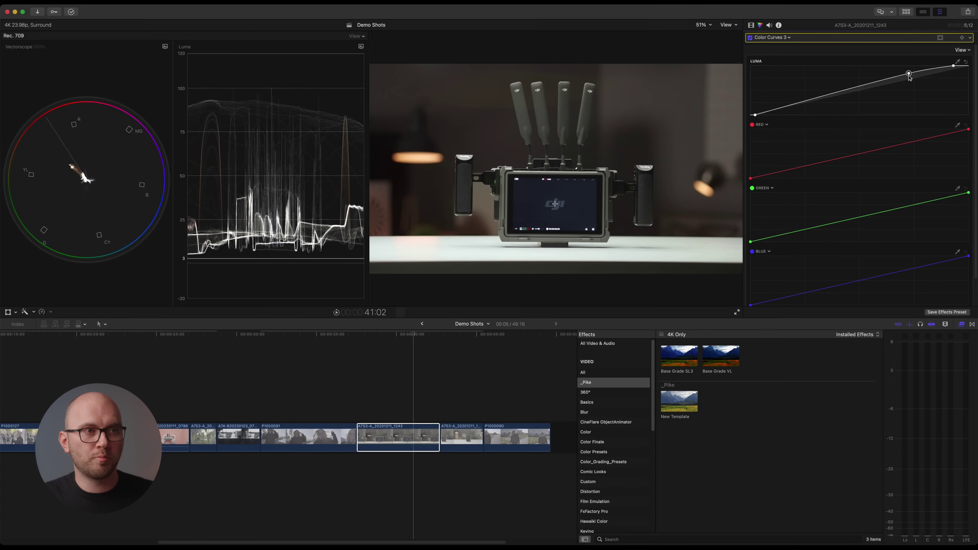
- Reduce the strength of Color Curves 2 on the monitor clip by setting its Mix to 0.63
left_click(751, 25)
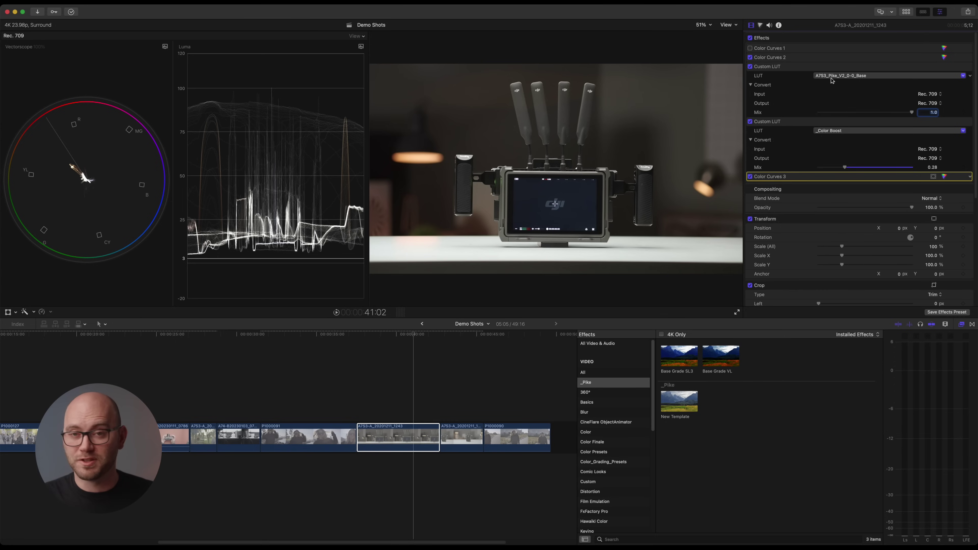
left_click(790, 59)
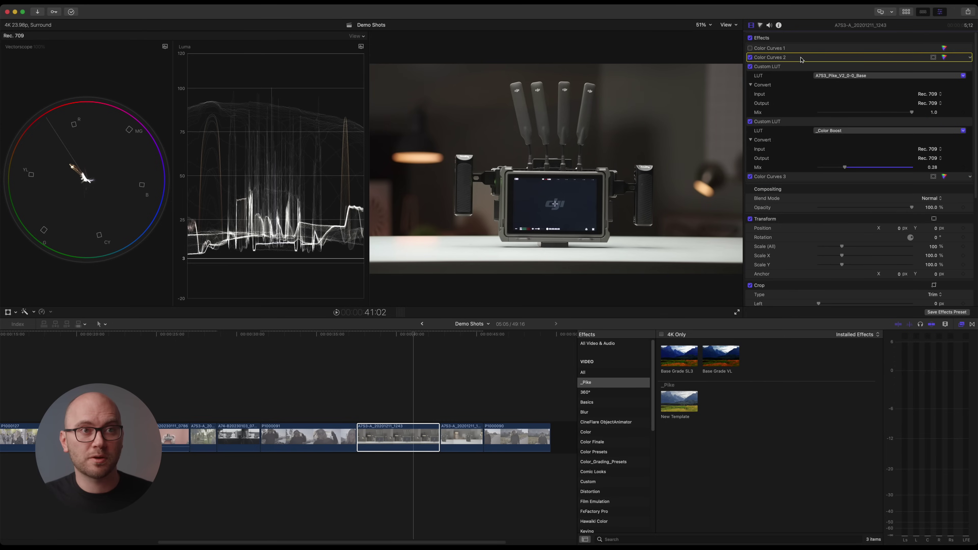
key("super+6")
scroll(865, 291, "down", 2)
mouse_move(860, 297)
left_mouse_down()
mouse_move(881, 297)
mouse_move(742, 303)
mouse_move(867, 304)
left_mouse_up()
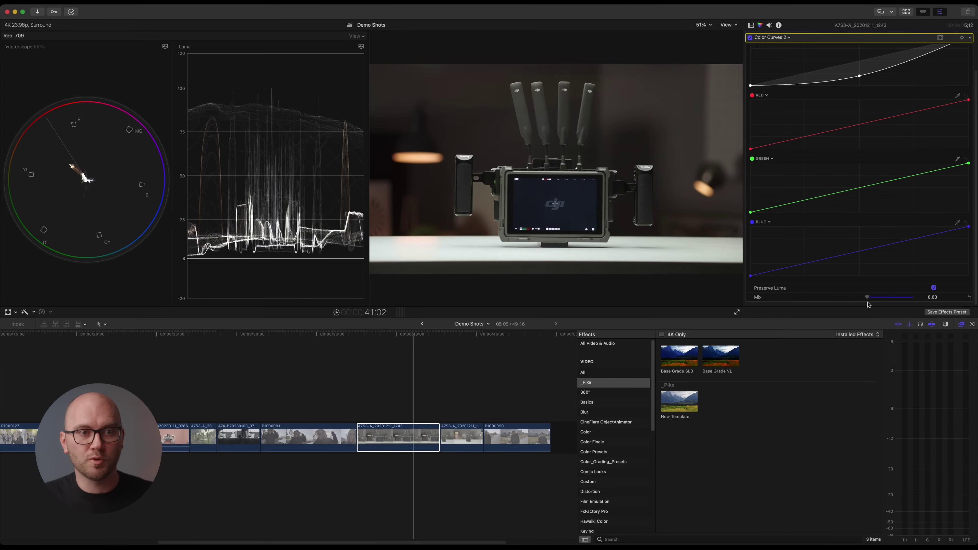